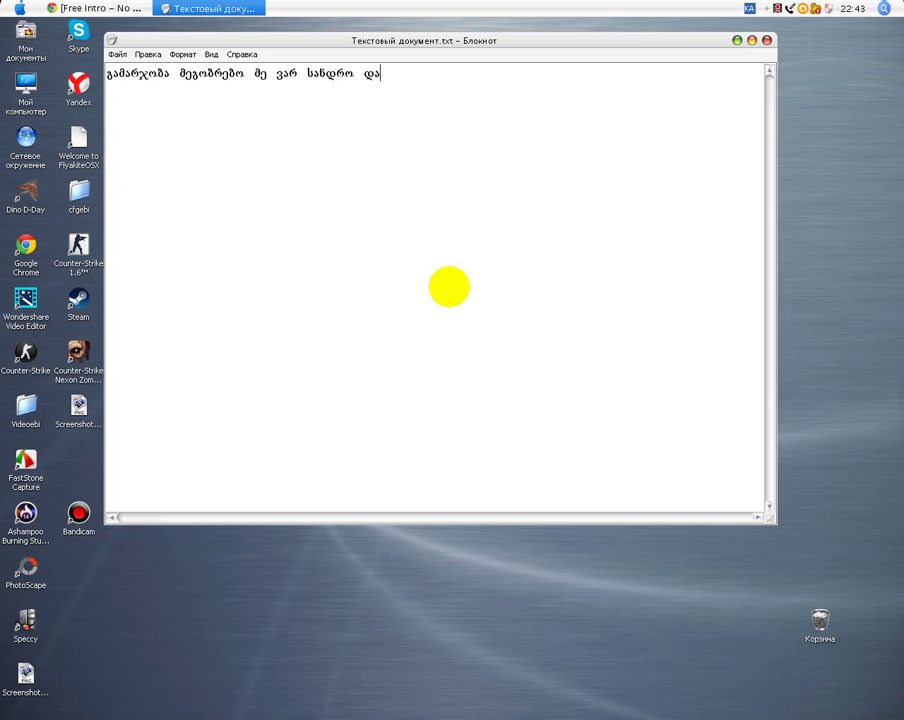
Step: Finish the opening line with "ამვიდეოში გასწავლით ინტროს გაკეთებას" and add the line "1 რიგში უნდა შევიდეთ Youtube"
type("ვიდეოში გასწავლით ინტროს გაკეთებას")
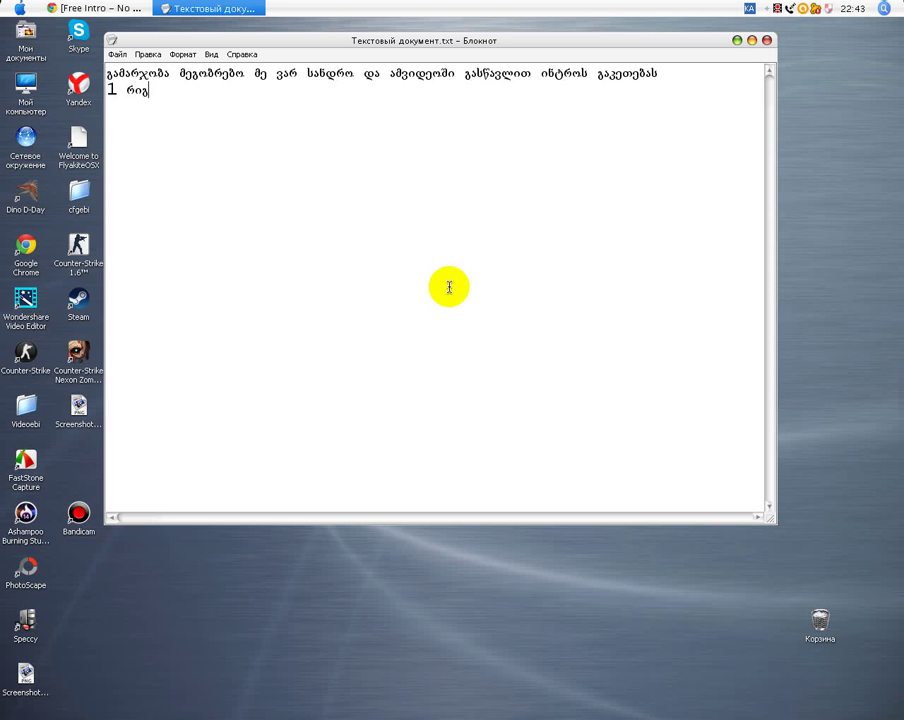
type("უნდა შევიდეთ You")
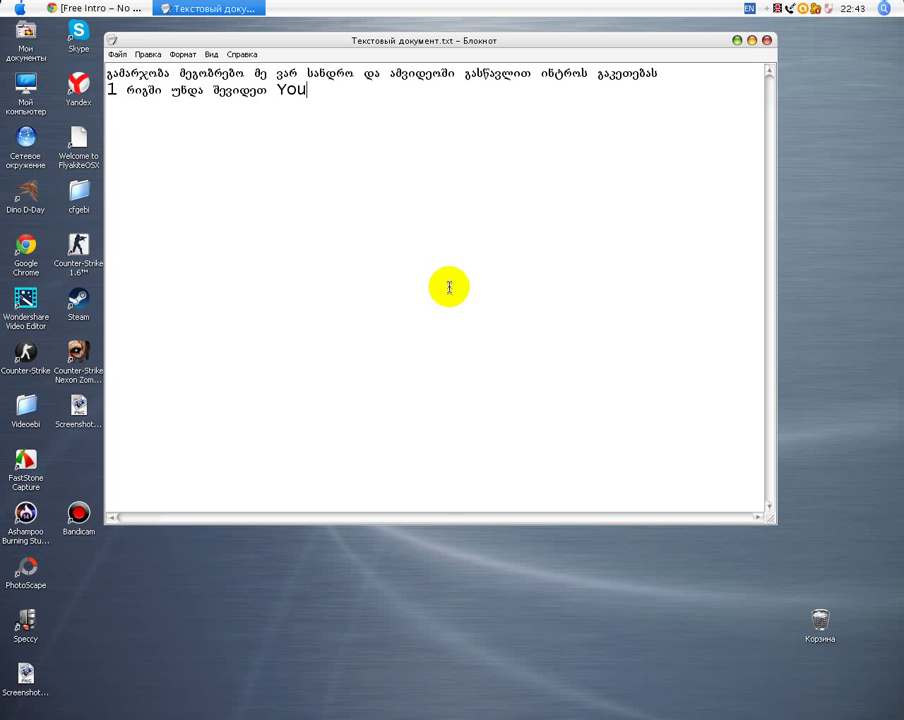
type("be")
Step: Switch to Chrome and open the YouTube home page
left_click(95, 8)
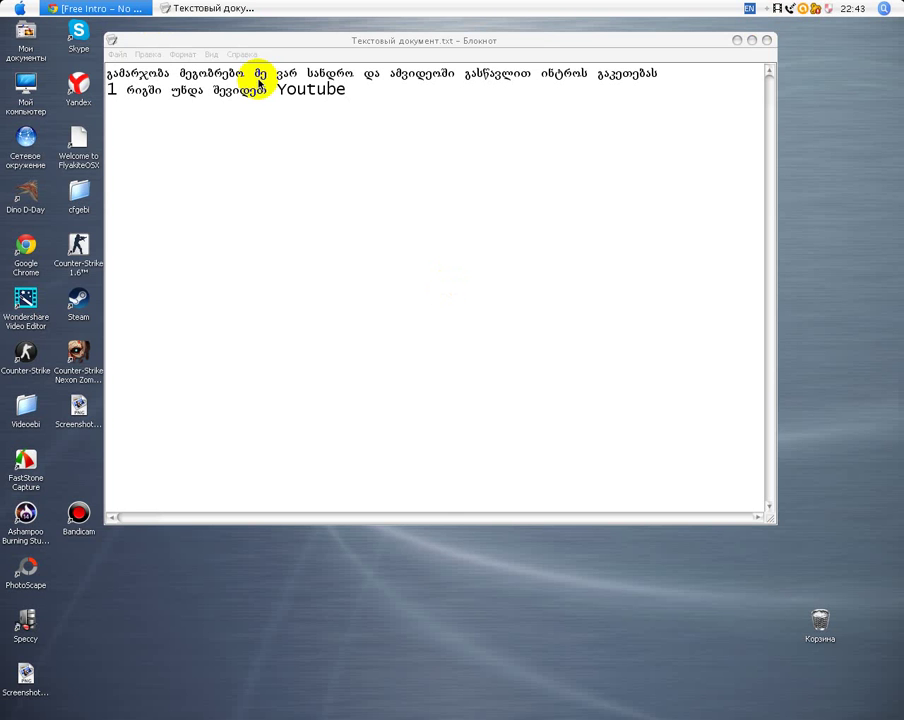
left_click(46, 78)
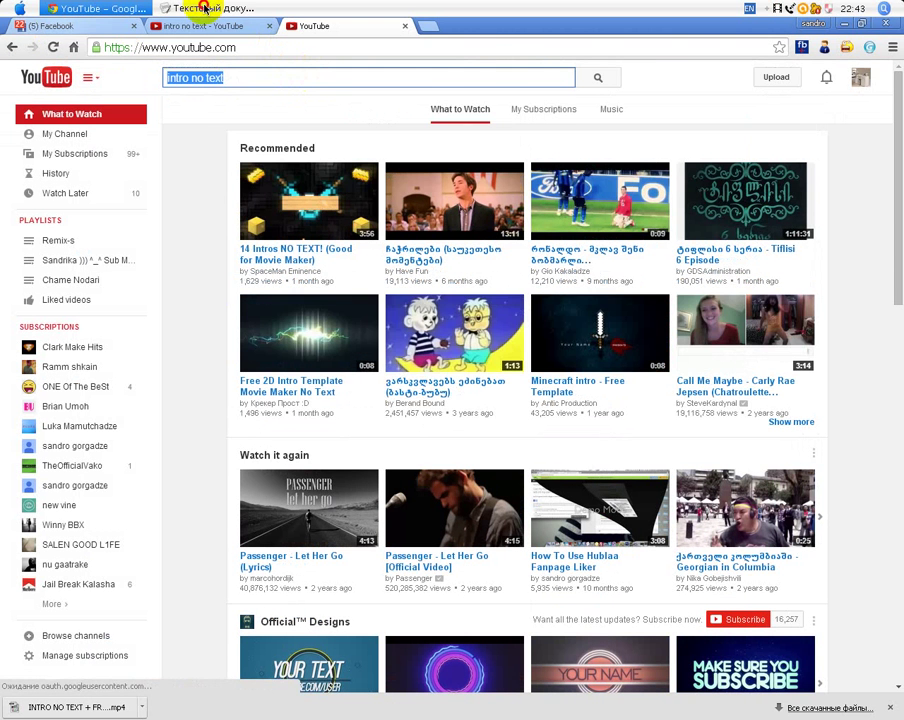
Step: Switch to Notepad and add the line "2 დავწეროთ intro no text" below the first instruction
left_click(208, 9)
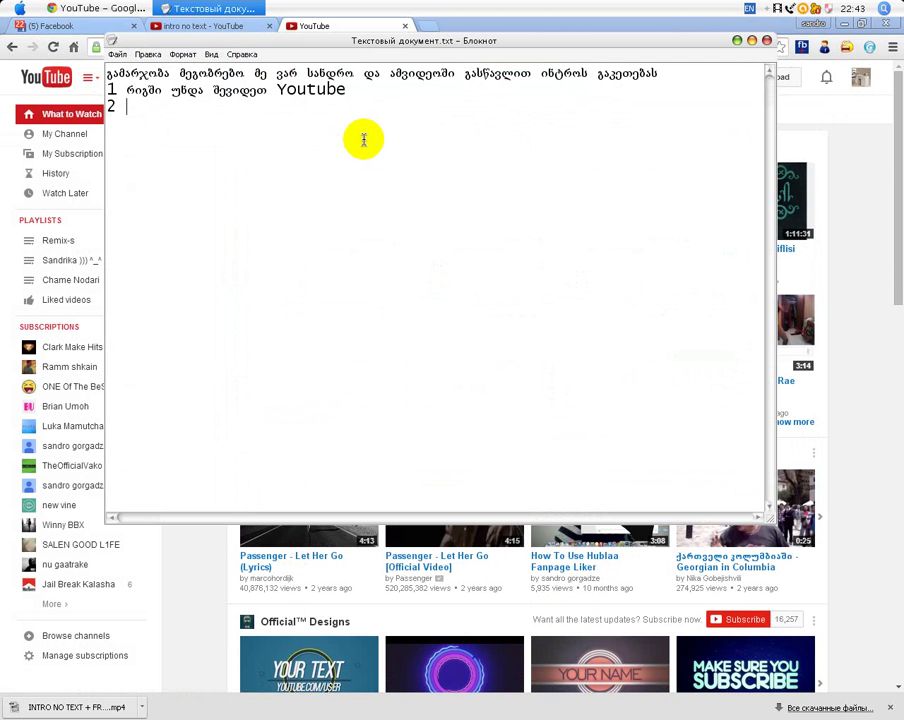
key("alt+shift")
type("დავწეროთ")
key("alt+shift")
type("intro no text")
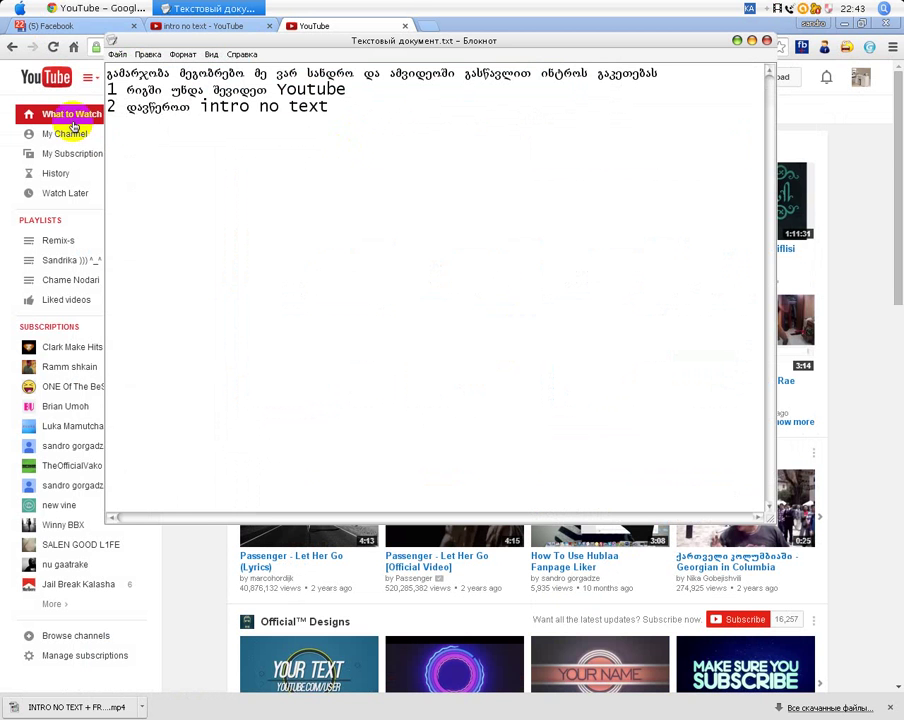
Step: Switch to Chrome and search YouTube for "intro no text"
left_click(226, 92)
key("Tab")
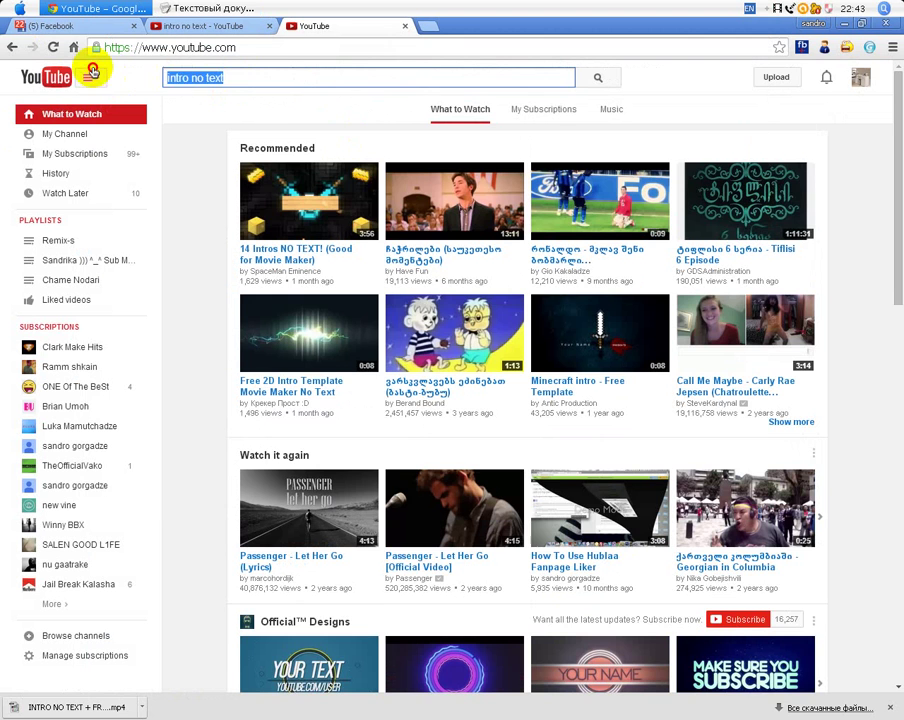
key("Return")
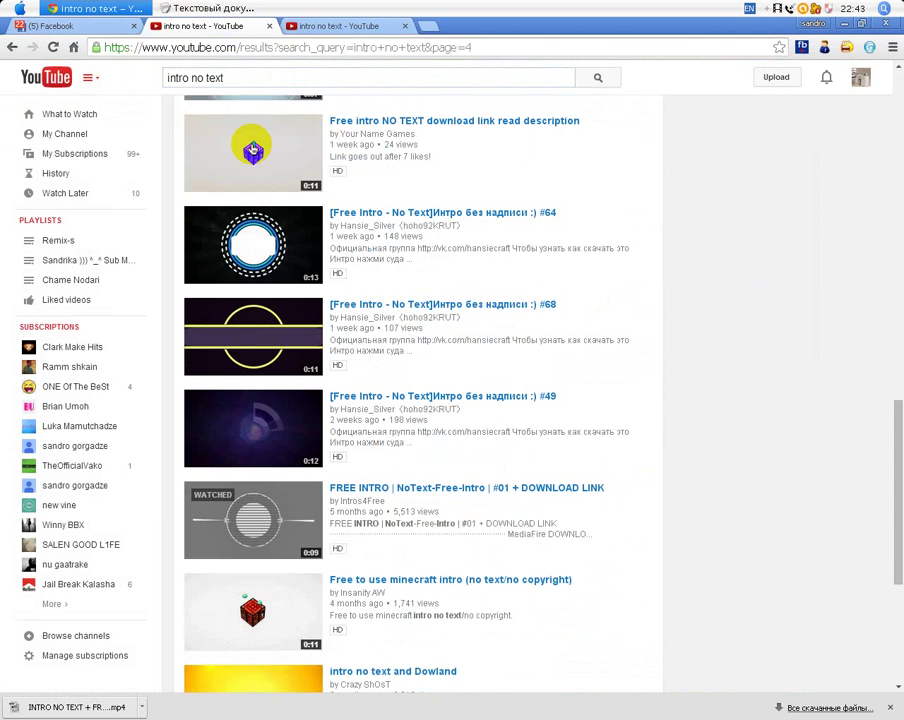
Step: Switch to Notepad and add the line "3. ავირჩიოთ რომელიმე ვიდეო" to the instructions
left_click(172, 9)
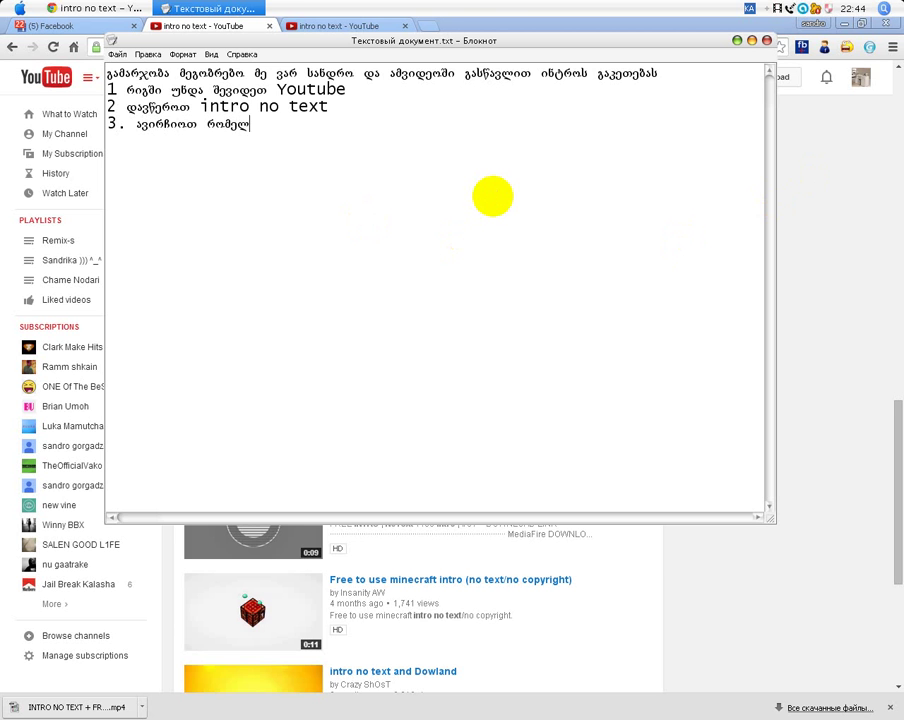
type("იც ვიდეო")
Step: Switch to Chrome and preview the "[Free Intro - No Text]" videos #68 and #71, returning to #68
left_click(806, 202)
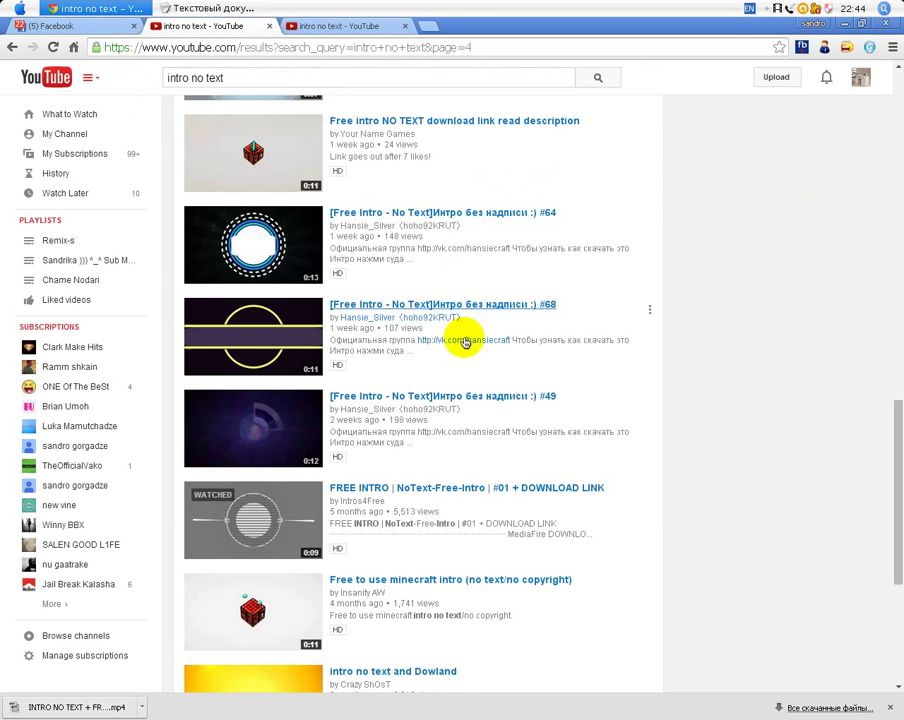
scroll(465, 343, "up", 3)
scroll(300, 573, "down", 1)
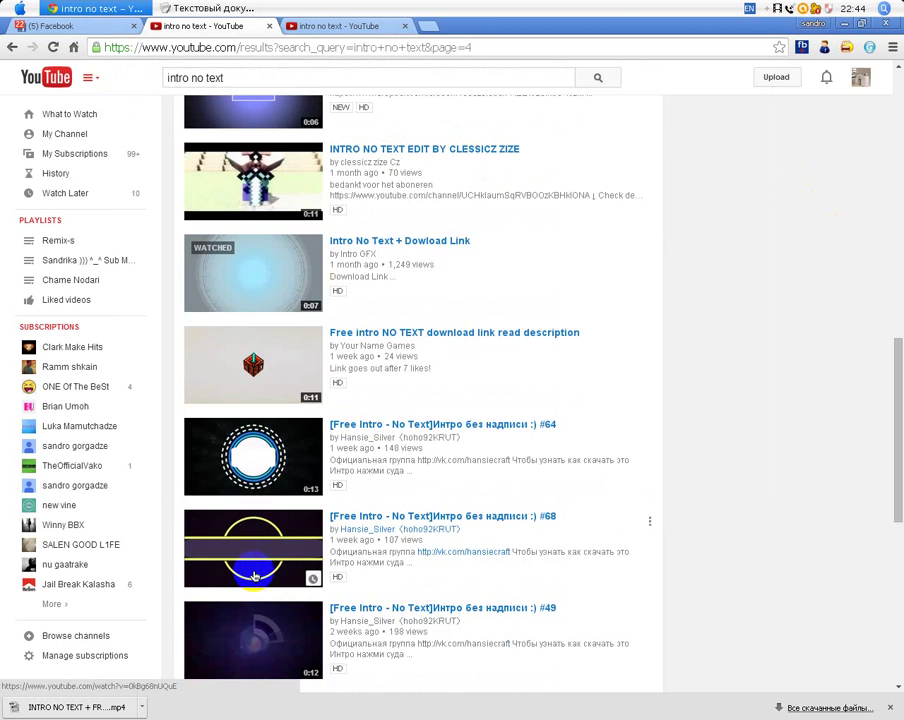
left_click(255, 576)
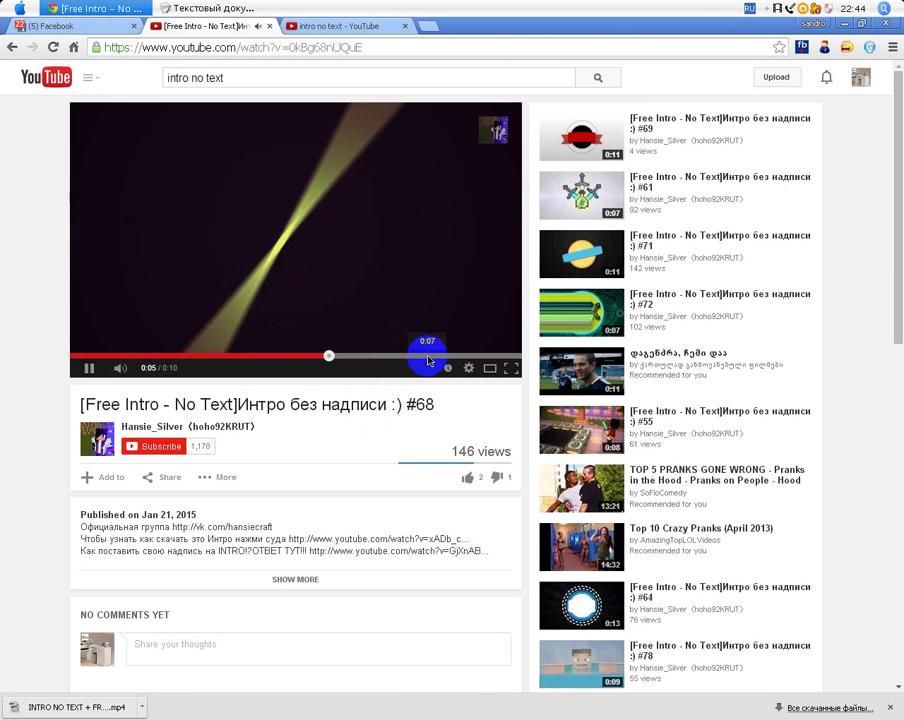
left_click(476, 230)
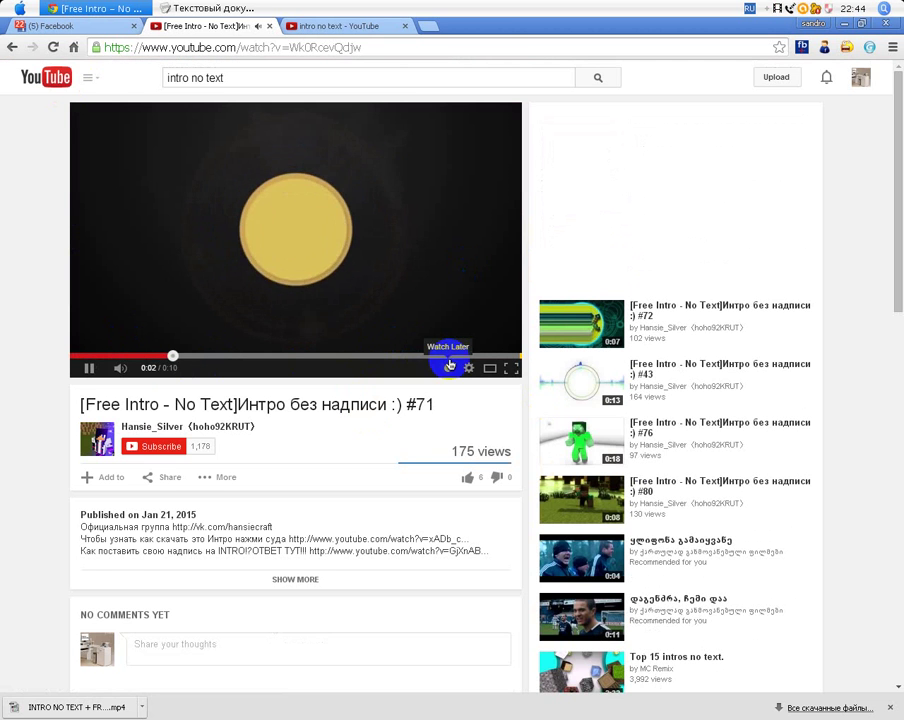
left_click(248, 140)
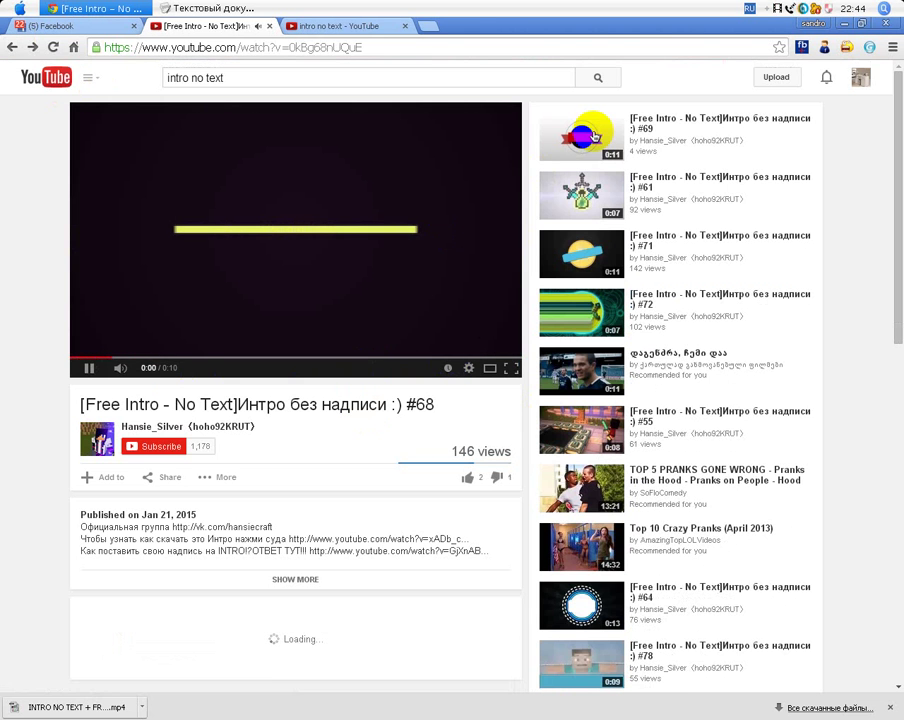
Step: Open the suggested "[Free Intro - No Text]" video #69 and skip ahead to 0:05
left_click(595, 135)
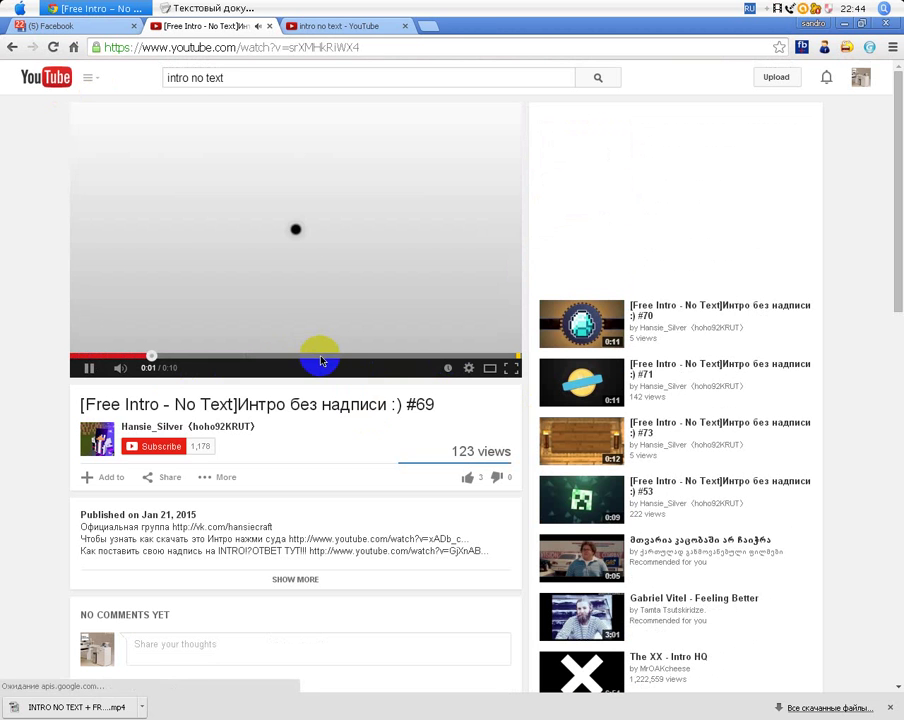
left_click(319, 357)
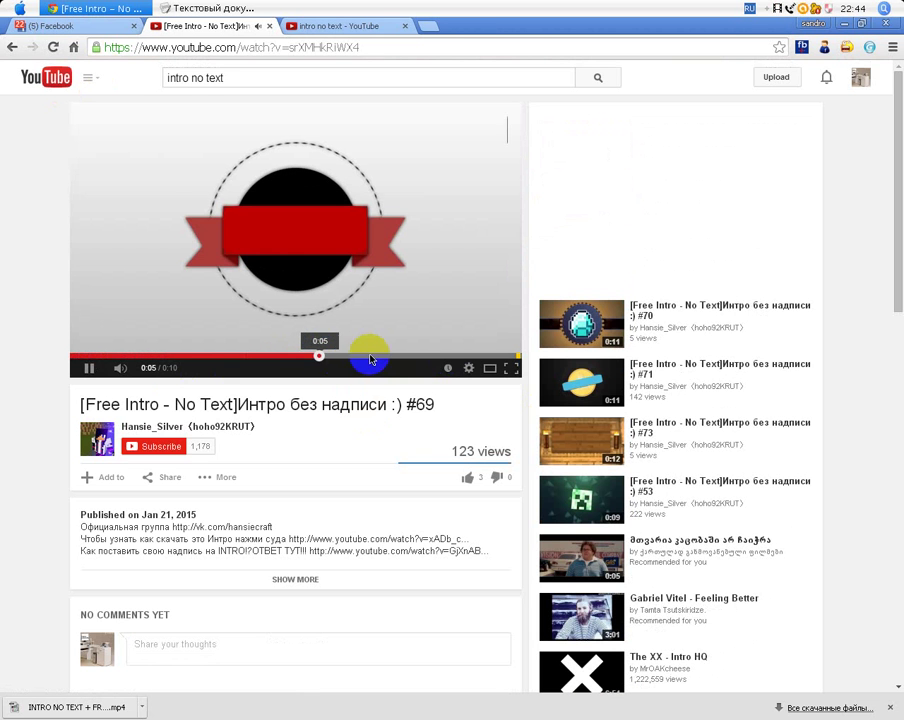
Step: Copy the address of video #69 and enter it as the address in the other YouTube tab
left_click(256, 48)
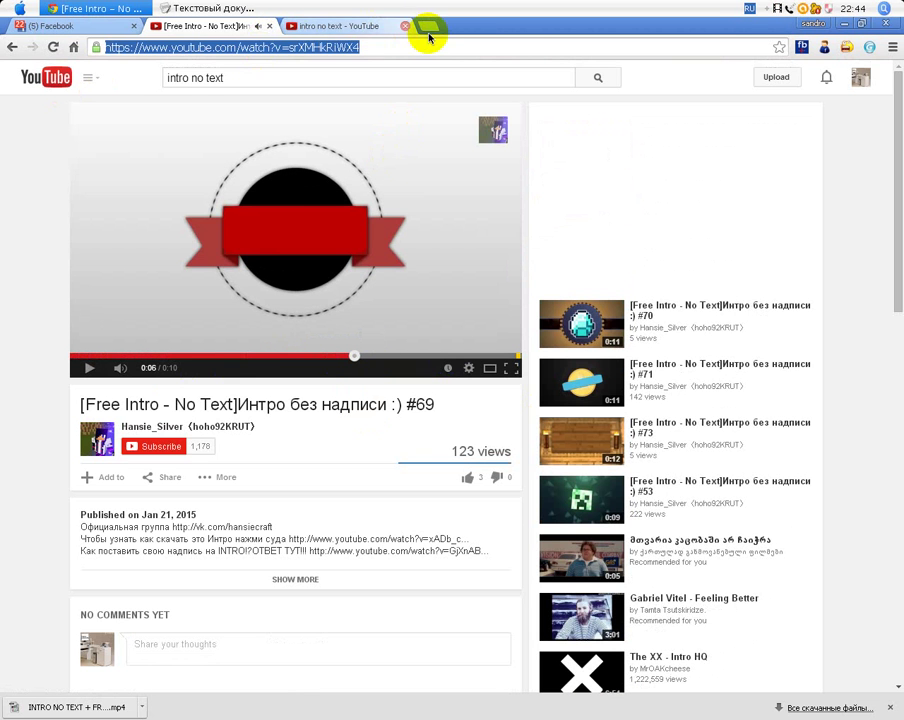
left_click(365, 27)
left_click(352, 46)
type("https://www.youtube.com/watch?v=srXMHkRiWX4")
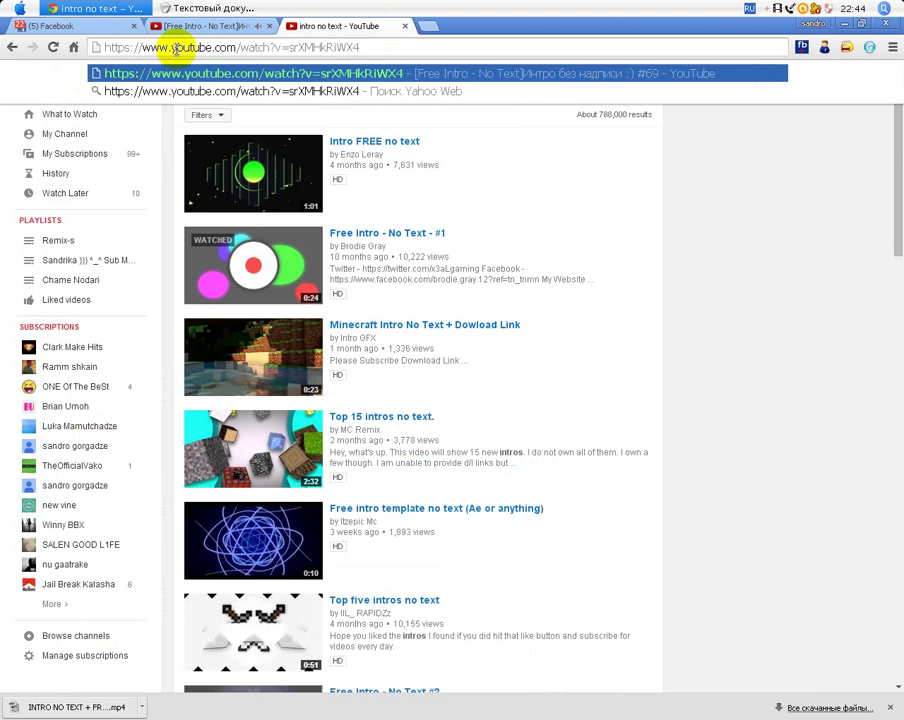
Step: Insert "ss" directly before "youtube" in the copied video address, then return to the video's tab
left_click(173, 48)
type("ыы")
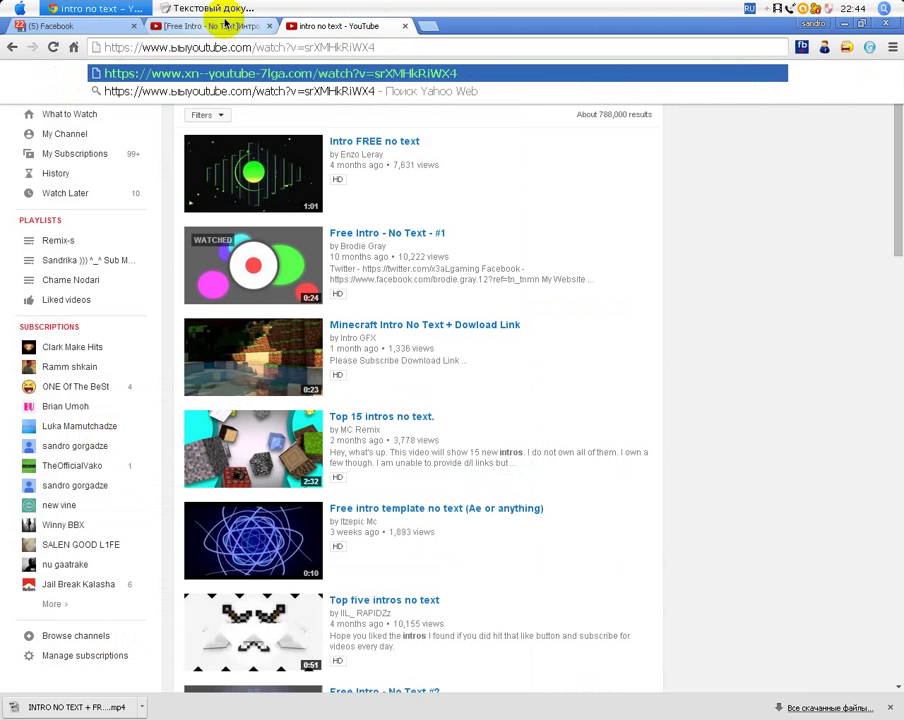
key("BackSpace")
key("BackSpace")
type("ss")
left_click(222, 25)
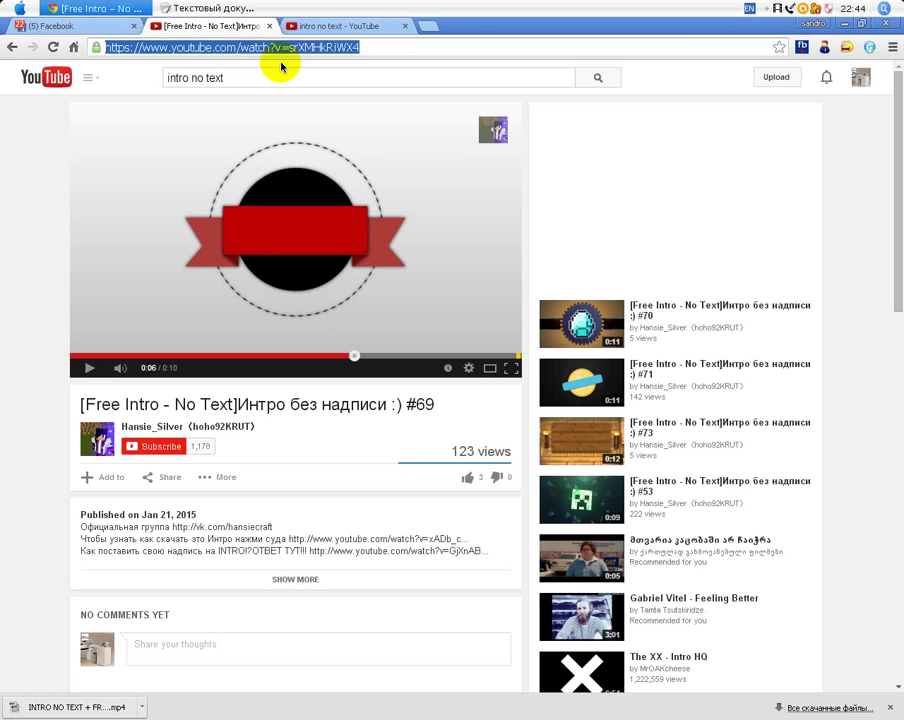
Step: Switch to Notepad and add the line "4 და გადმოვწეროთ", without a period after the number
left_click(228, 8)
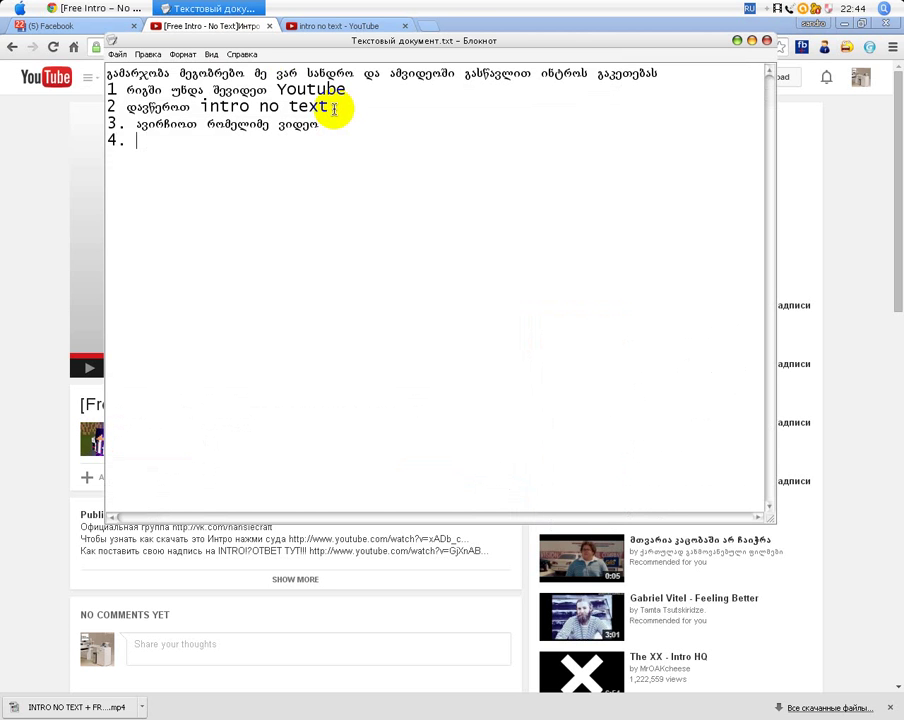
type("გადმოვწ")
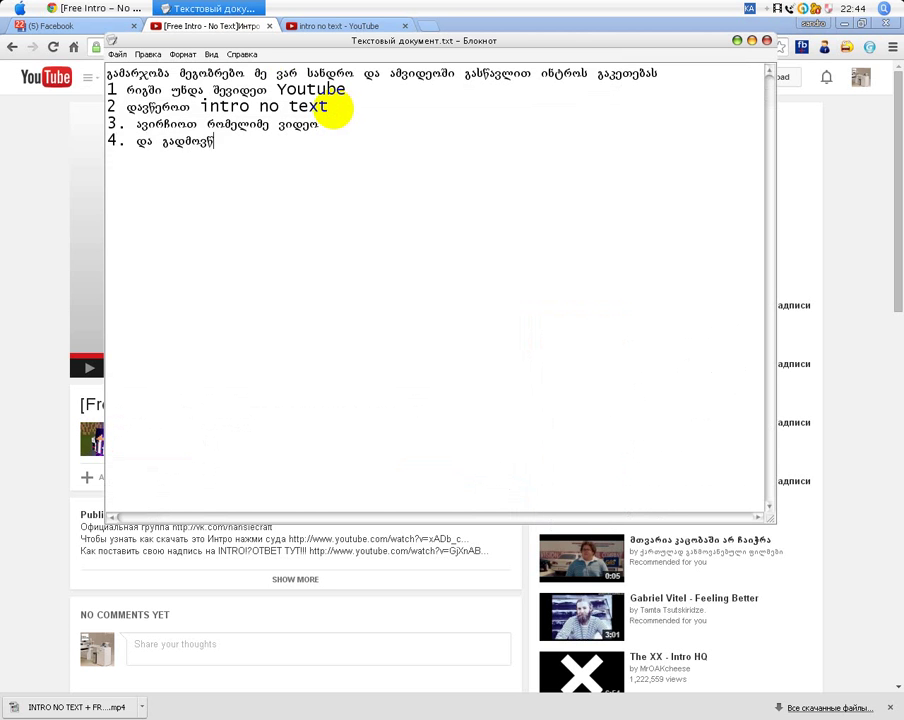
type("ეროთ")
left_click(121, 141)
key("BackSpace")
left_click(282, 148)
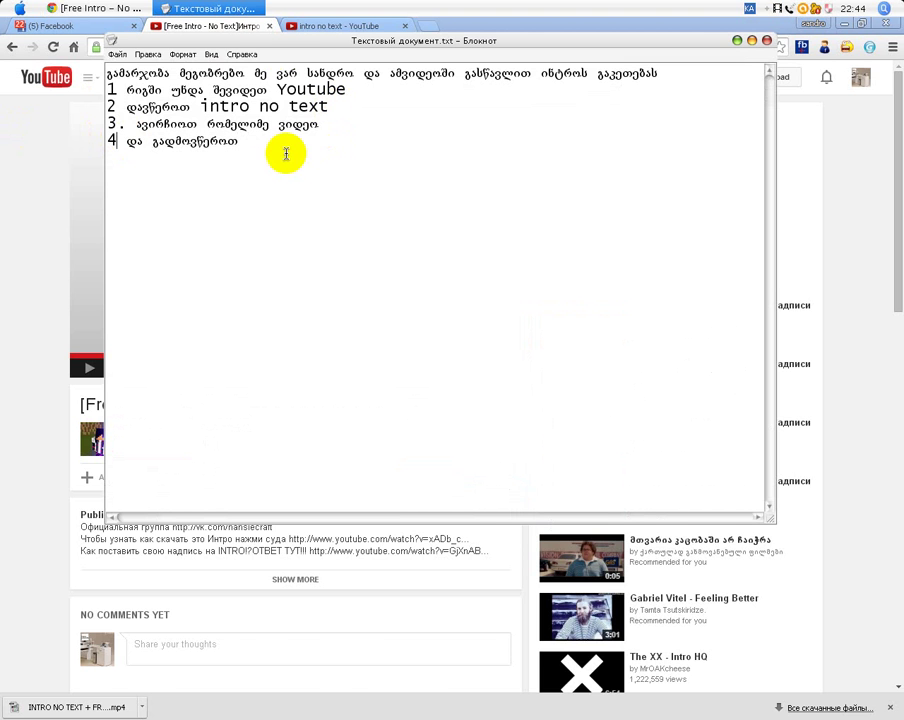
Step: Switch to Chrome and load the edited ssyoutube.com address of video #69
left_click(313, 26)
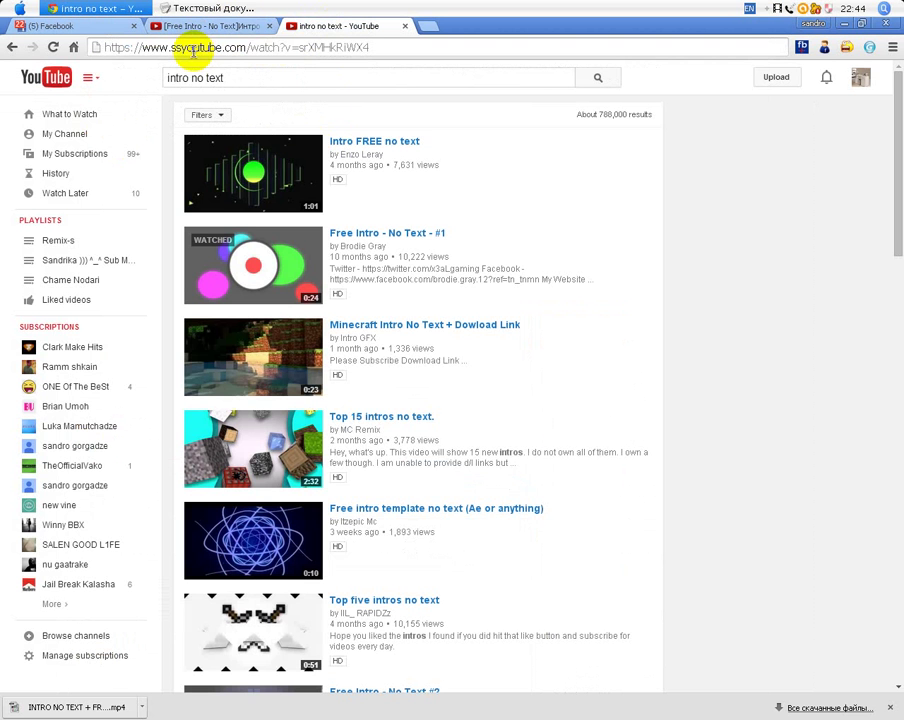
left_click(194, 53)
key("Return")
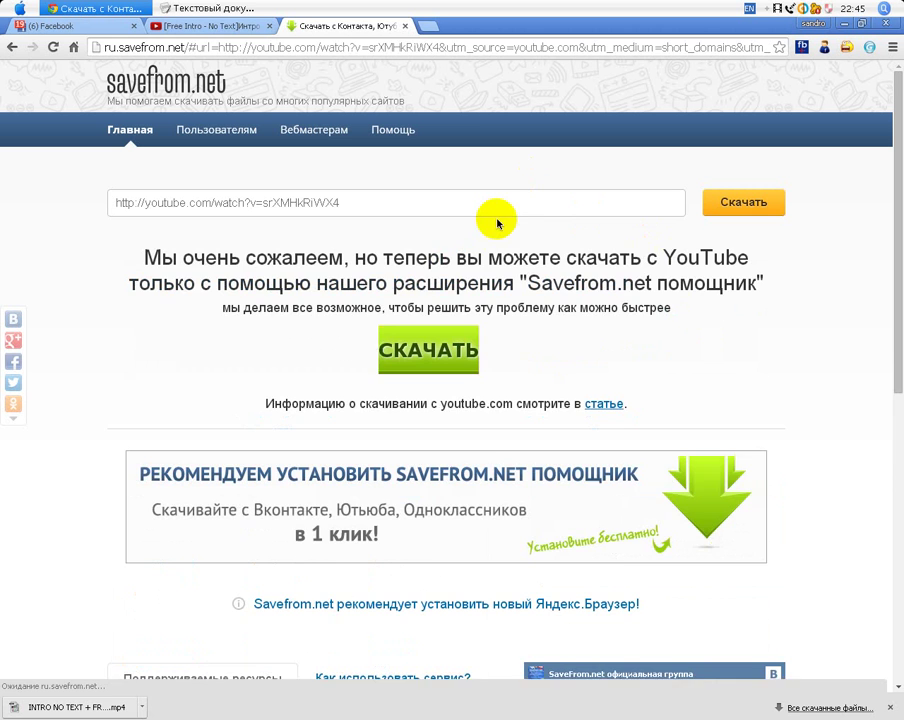
Step: Replace the link on savefrom.net with the full YouTube address of video #69 and request its download links
left_click(236, 27)
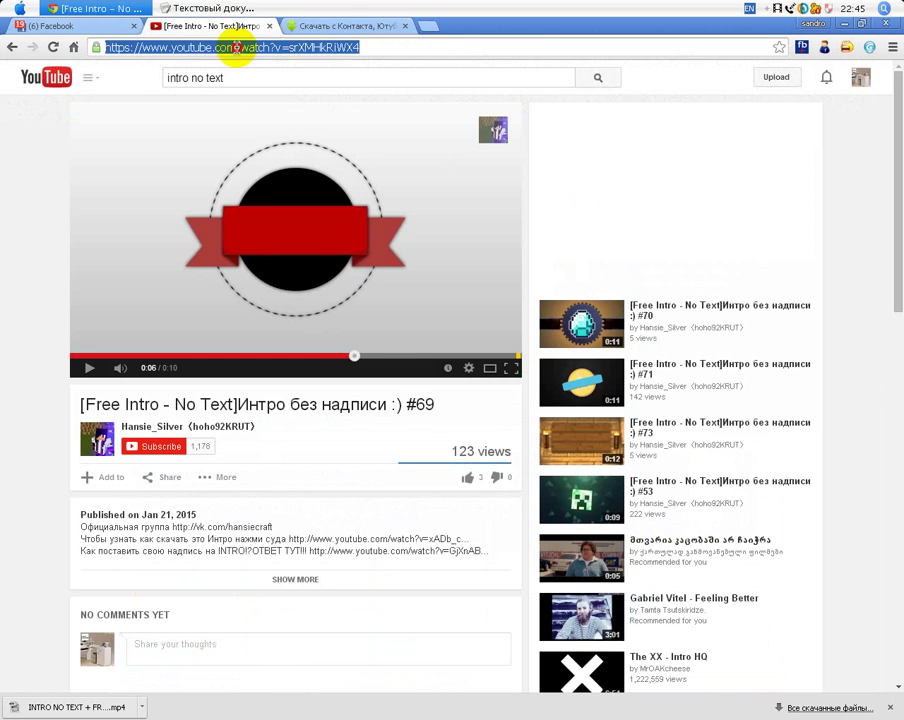
left_click(336, 24)
left_click(292, 203)
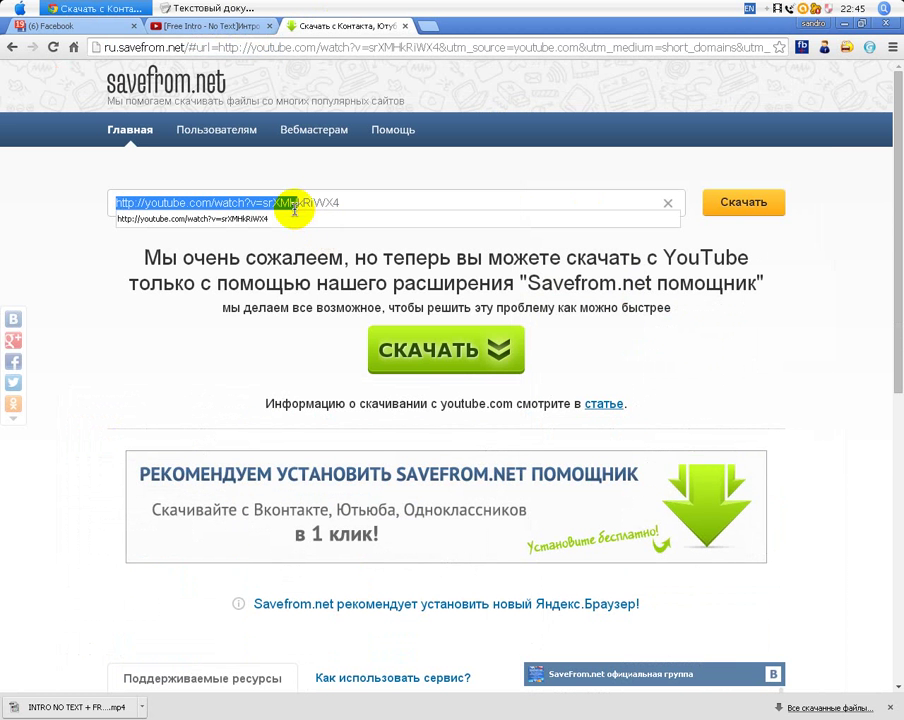
double_click(294, 204)
type("https://www.youtube.com/watch?v=srXMHkRiWX4")
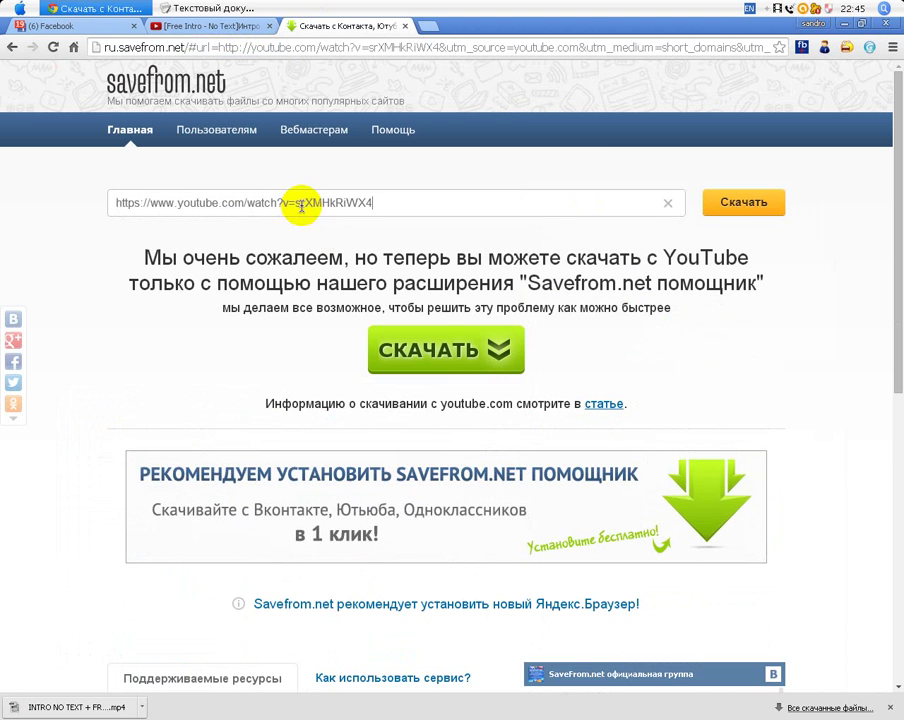
left_click(738, 207)
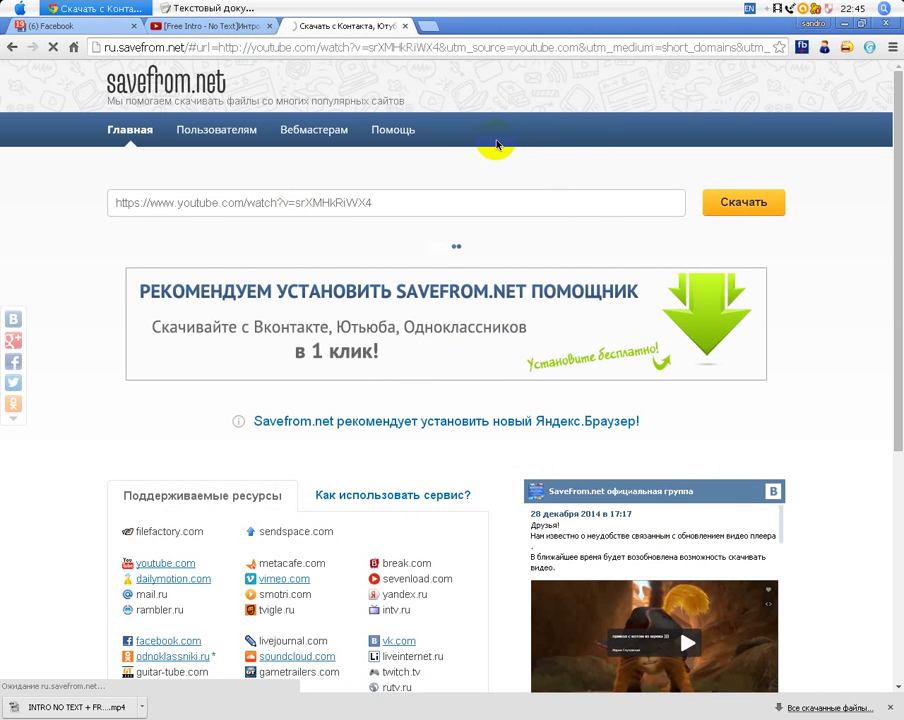
Step: Download the intro video #69 as MP4 720p
scroll(182, 208, "down", 2)
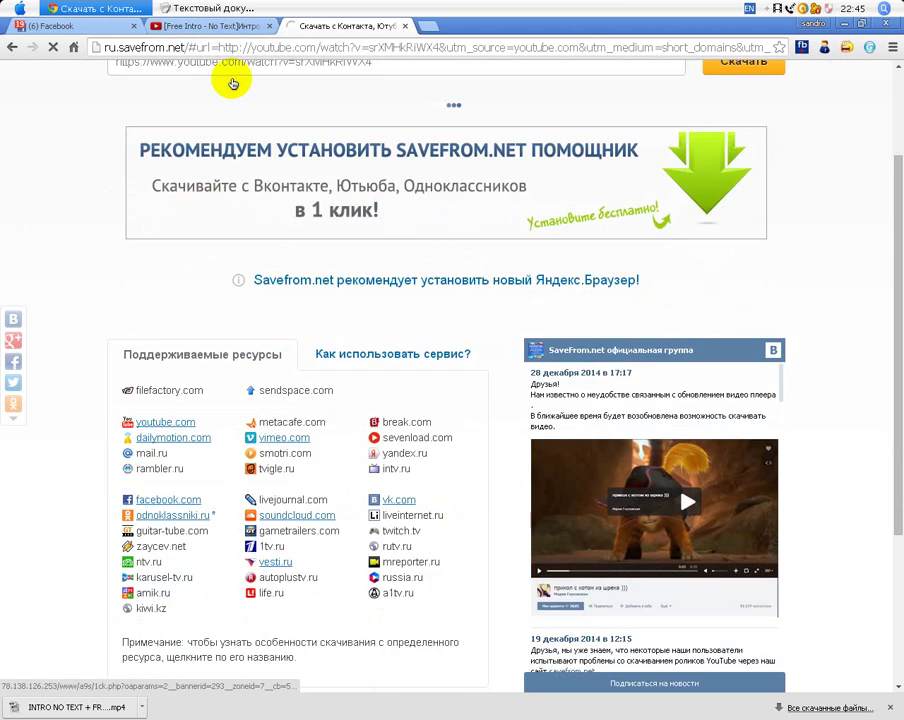
scroll(232, 80, "up", 2)
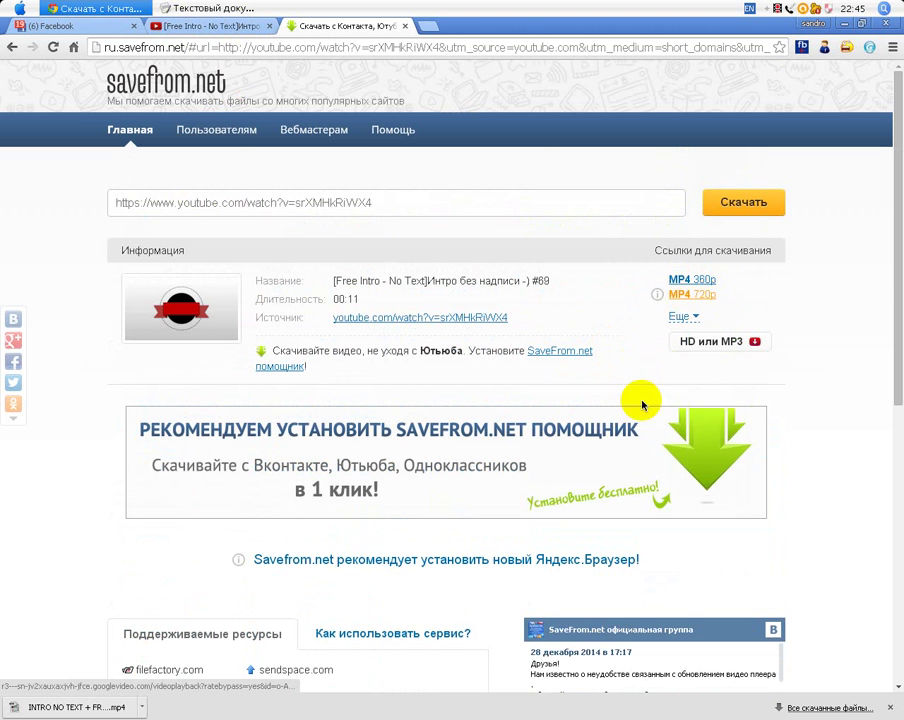
left_click(700, 294)
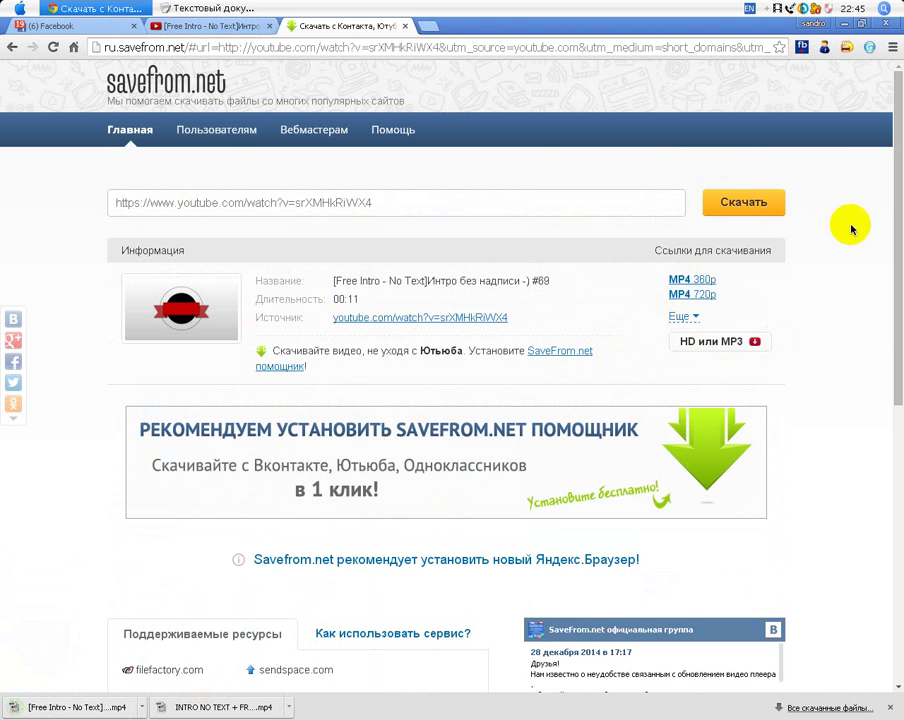
Step: Get Chrome out of the way and add the line "5 გავხსნათ Wondershare ან Windows Media Player" to the Notepad instructions
left_click(860, 25)
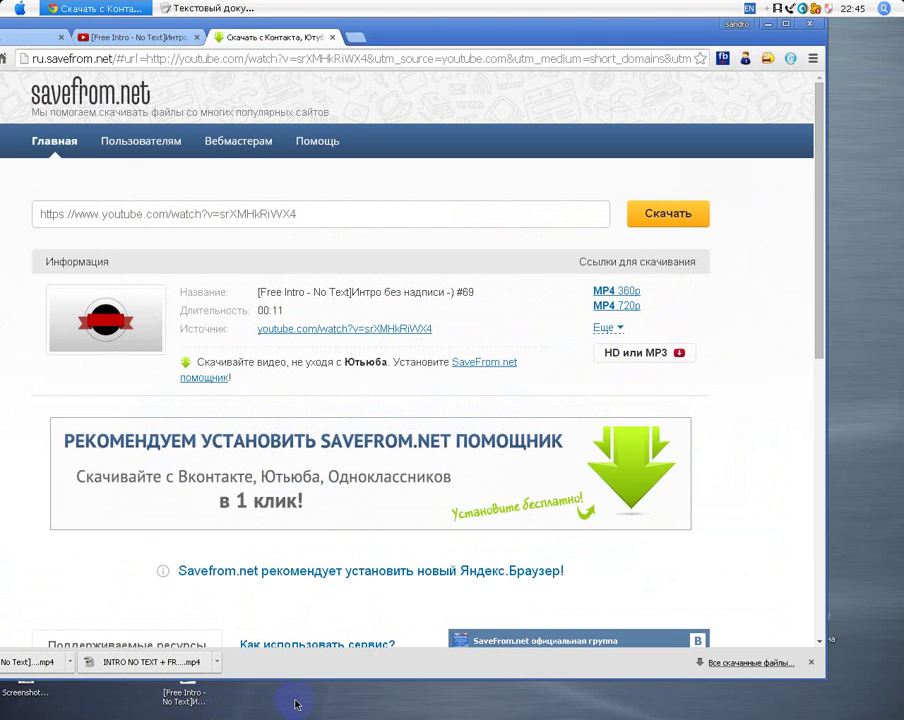
left_click(766, 24)
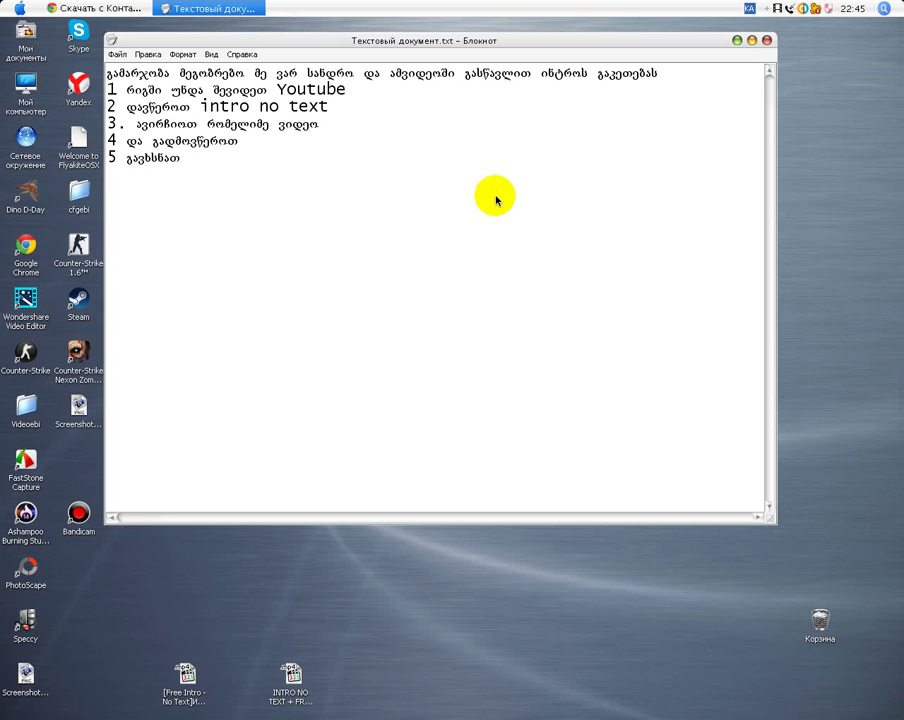
type("ershare ან")
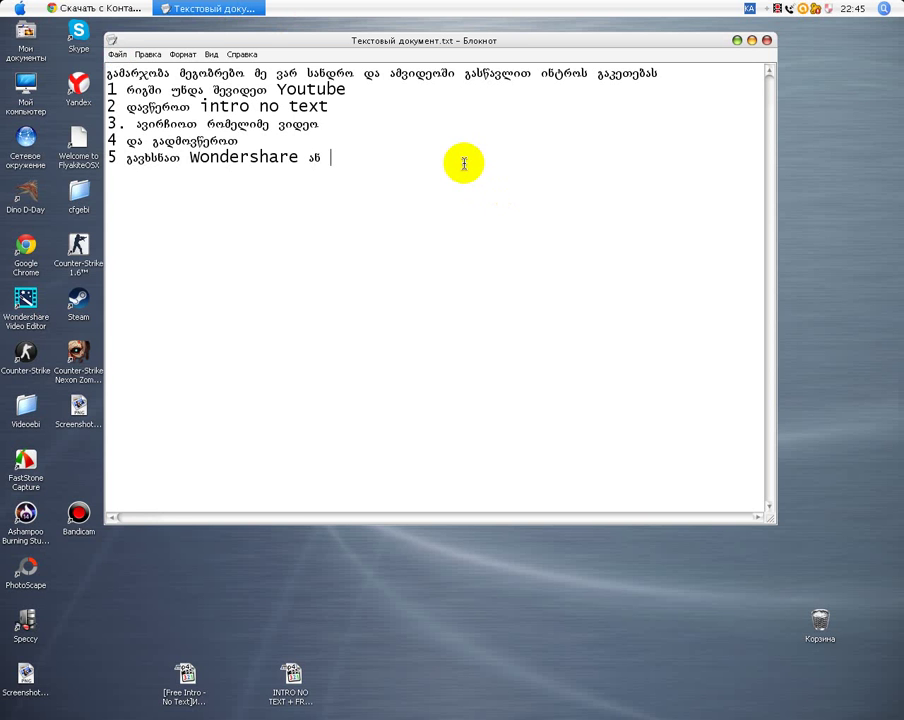
key("alt")
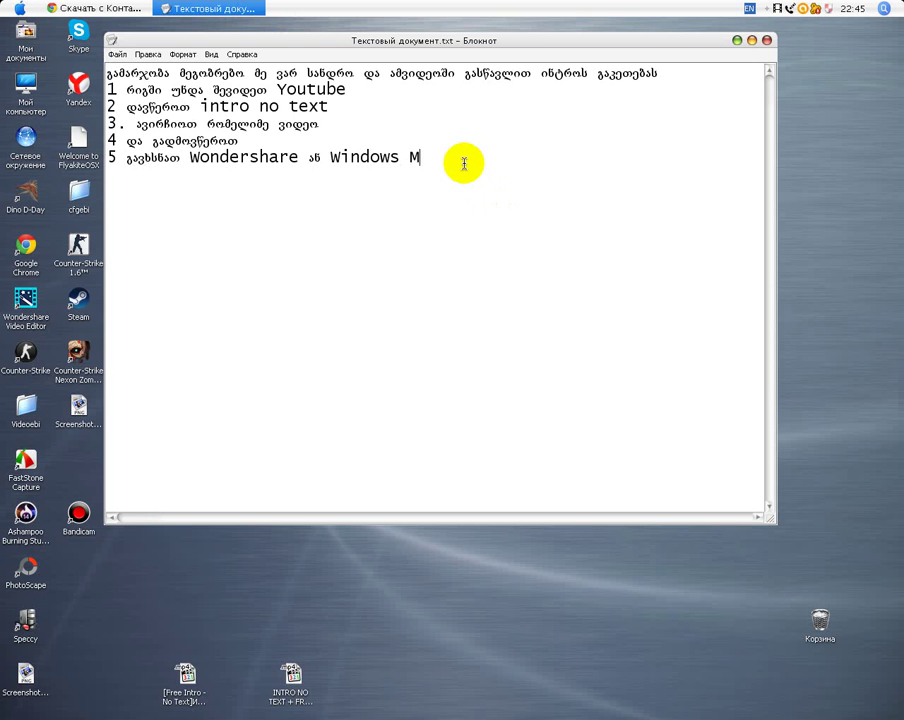
type("edia Player")
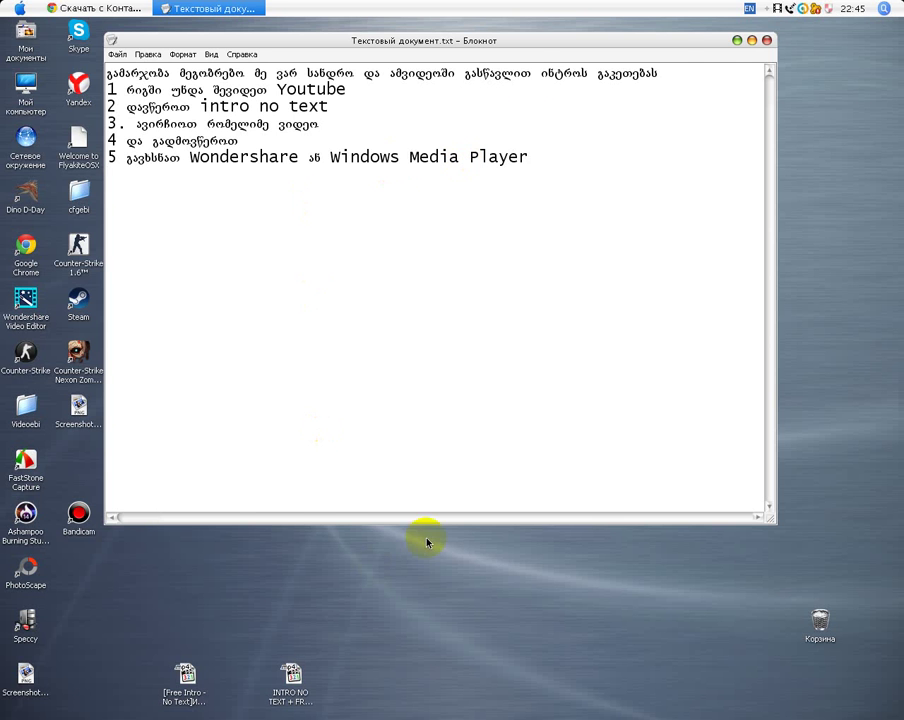
Step: Minimize Notepad and launch Wondershare Video Editor from the desktop
left_click(737, 40)
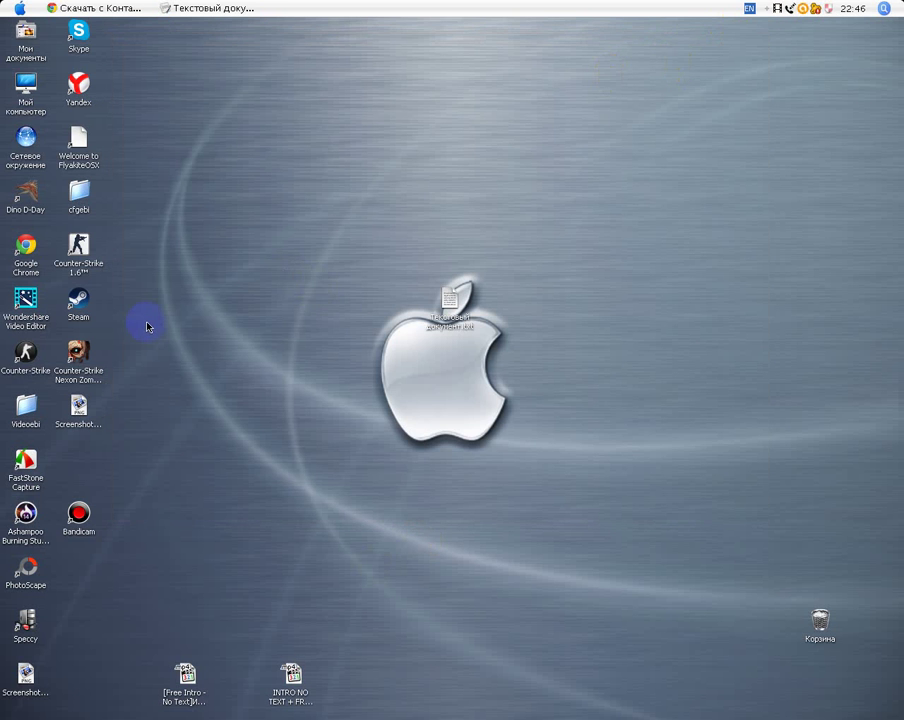
left_click(258, 438)
left_click(22, 310)
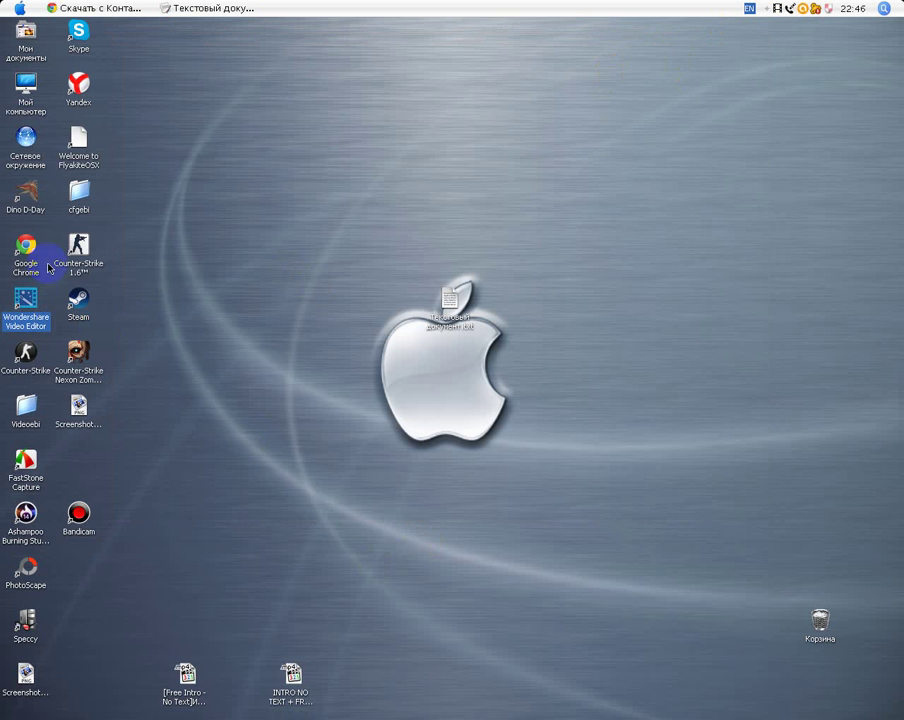
double_click(22, 310)
Step: Switch to Notepad and add the line "6 მე ამ შემთხვევაში wondershareti გავაკეთებ რადგან უკეთესი ეფექტექვს"
left_click(205, 8)
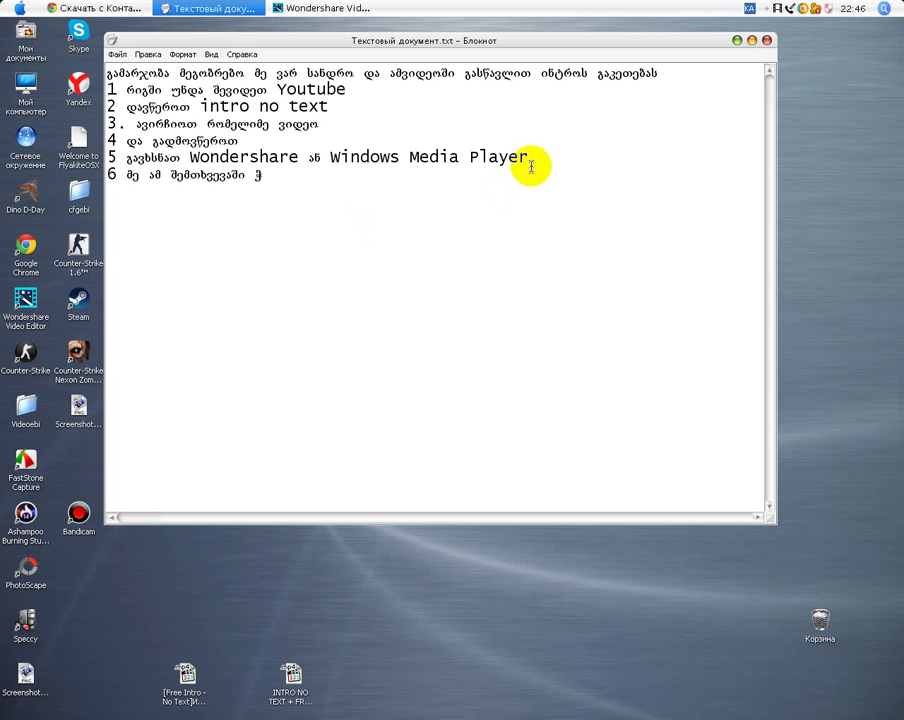
key("BackSpace")
key("alt")
key("BackSpace")
type("wondershareti გა")
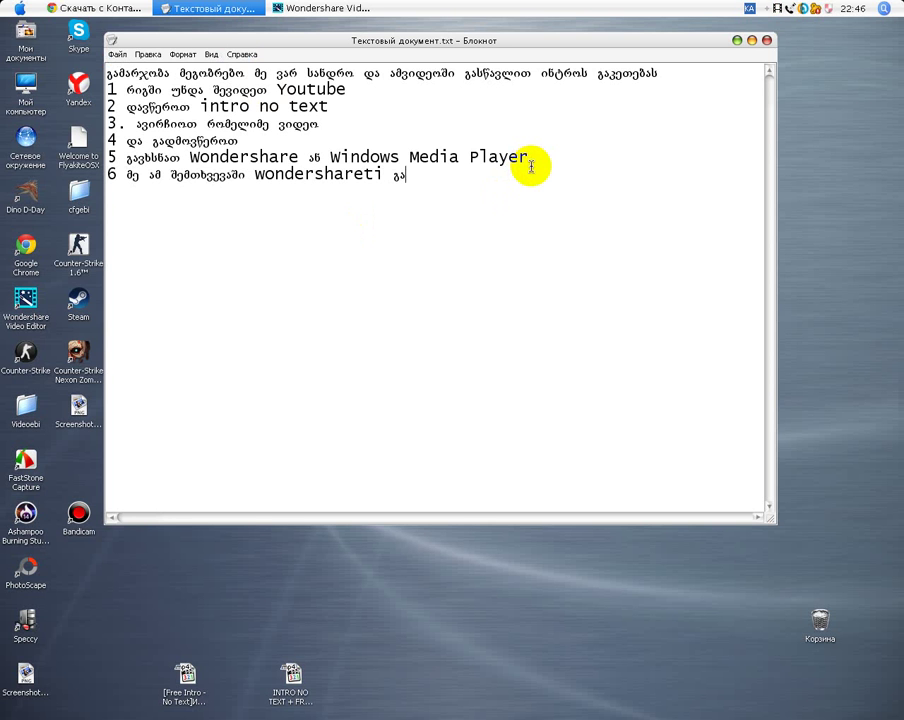
type("ვაკეთებ რად")
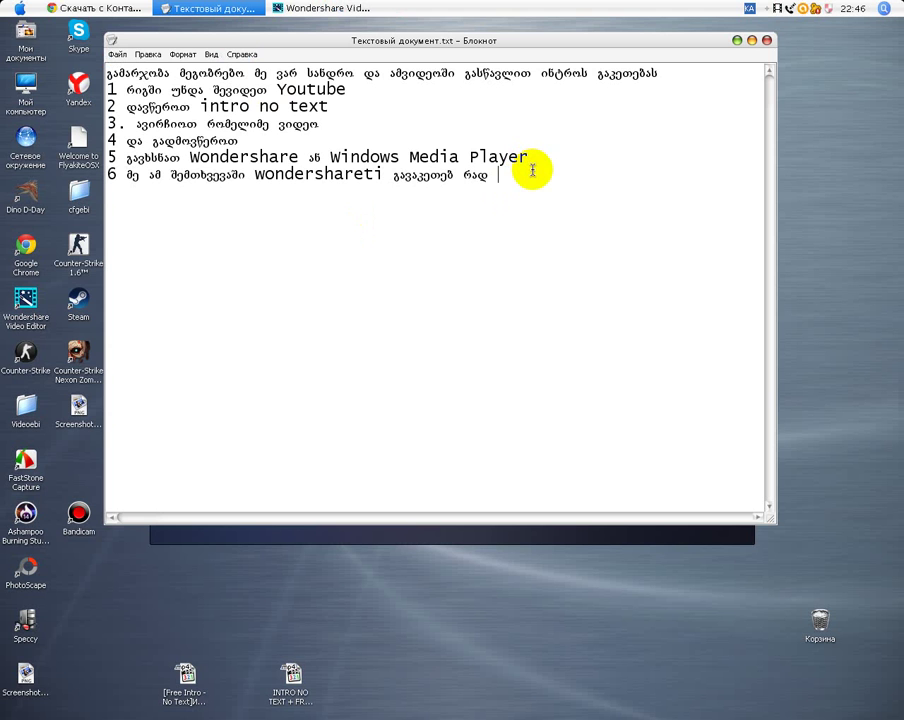
type("გან უკეთესი ეფექტე")
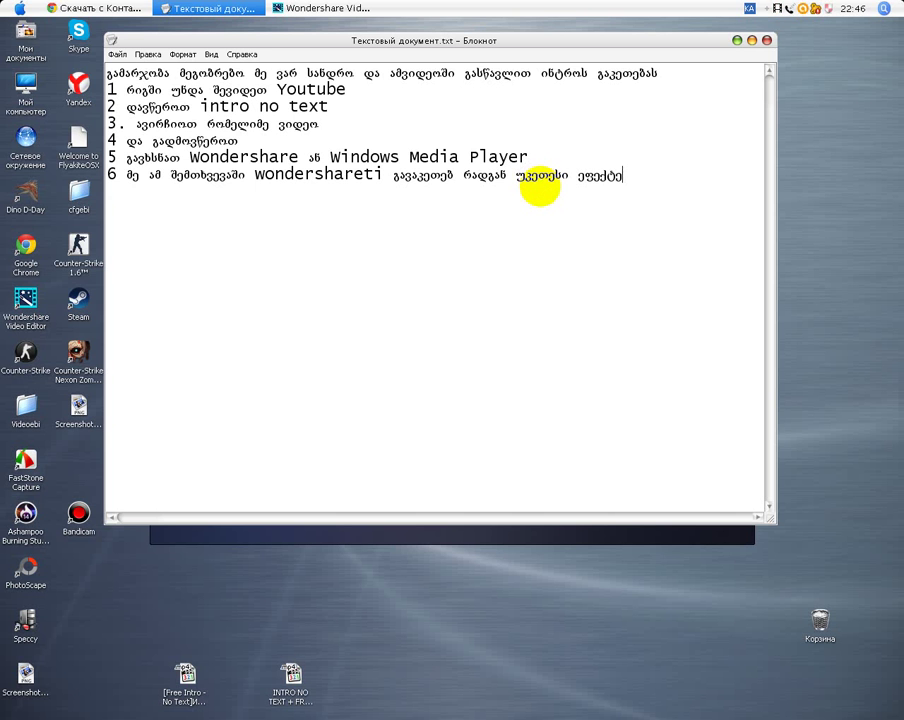
type("ქვს")
Step: Return to Wondershare Video Editor, dismiss the activation notice and start a new project in Full Feature Mode
left_click(737, 40)
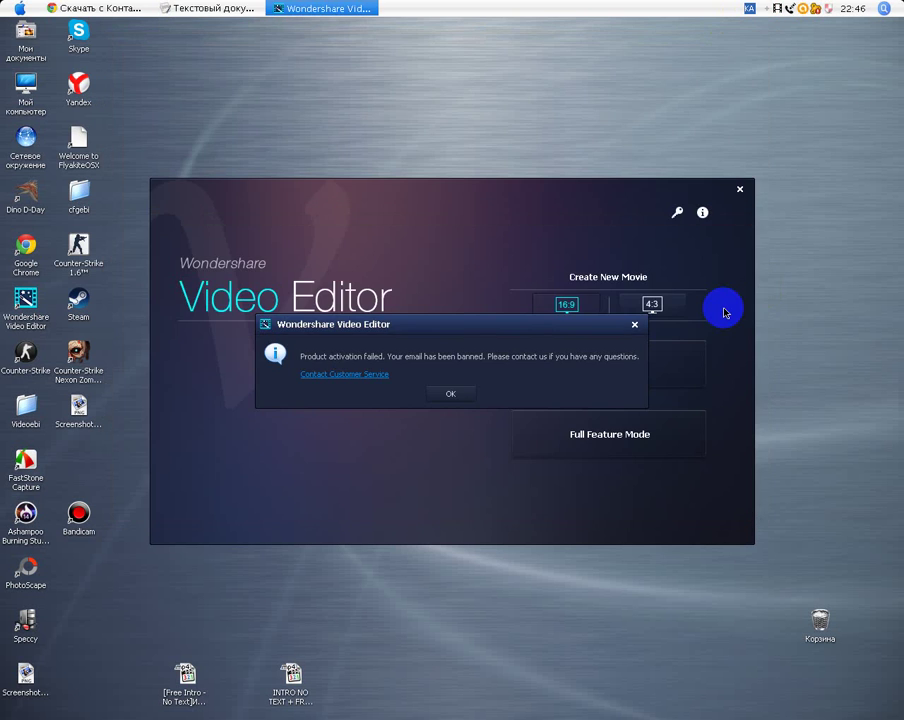
left_click(450, 393)
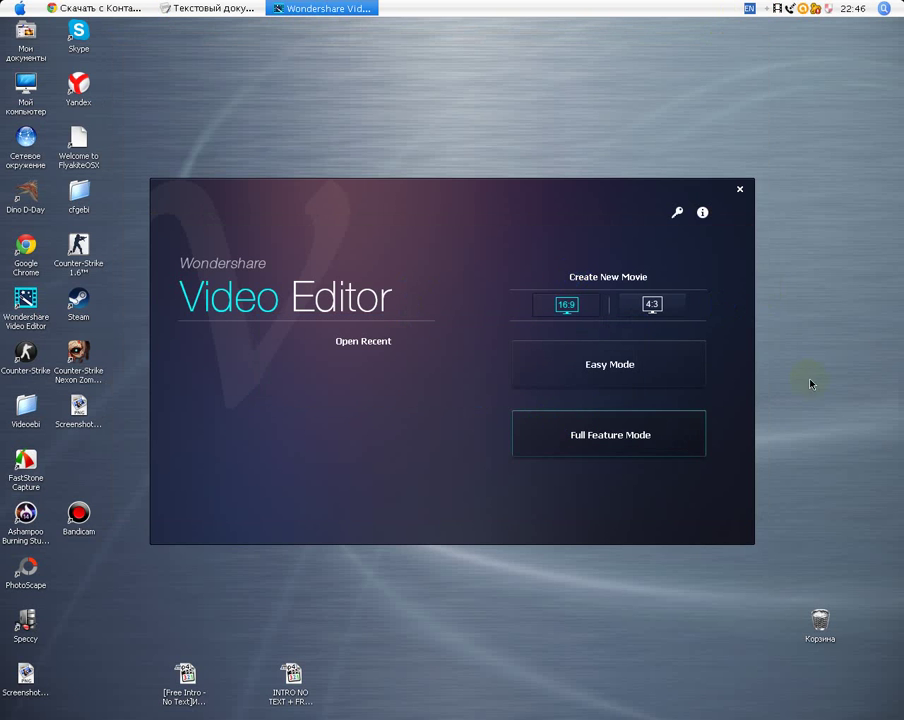
left_click(383, 330)
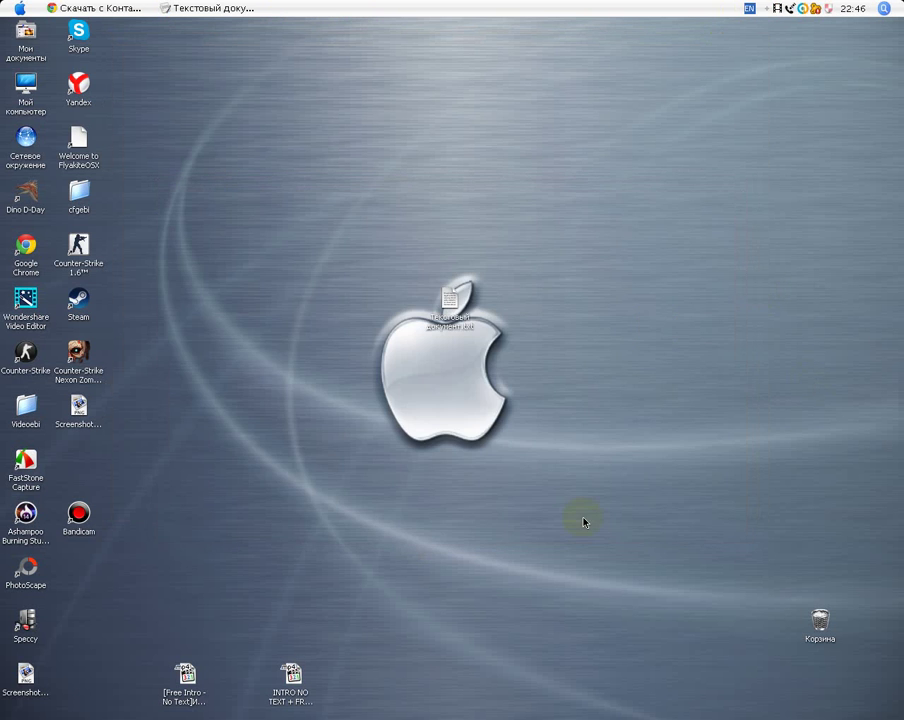
left_click(284, 245)
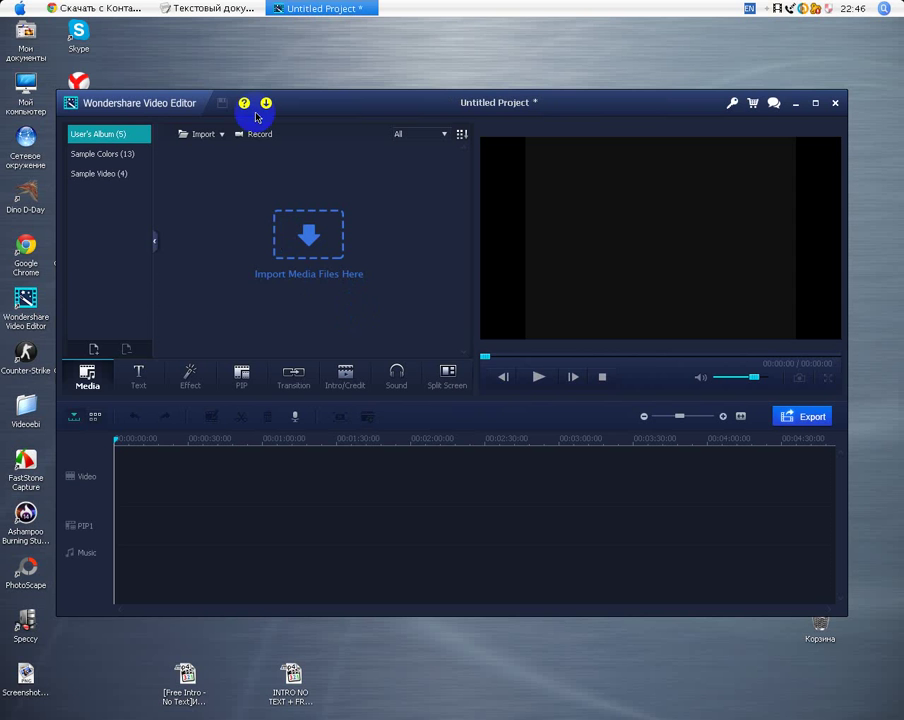
Step: Import the downloaded "[Free Intro - No Text]Интро без надписи -) #69.mp4" from the desktop, using thumbnails to find it
left_click(237, 139)
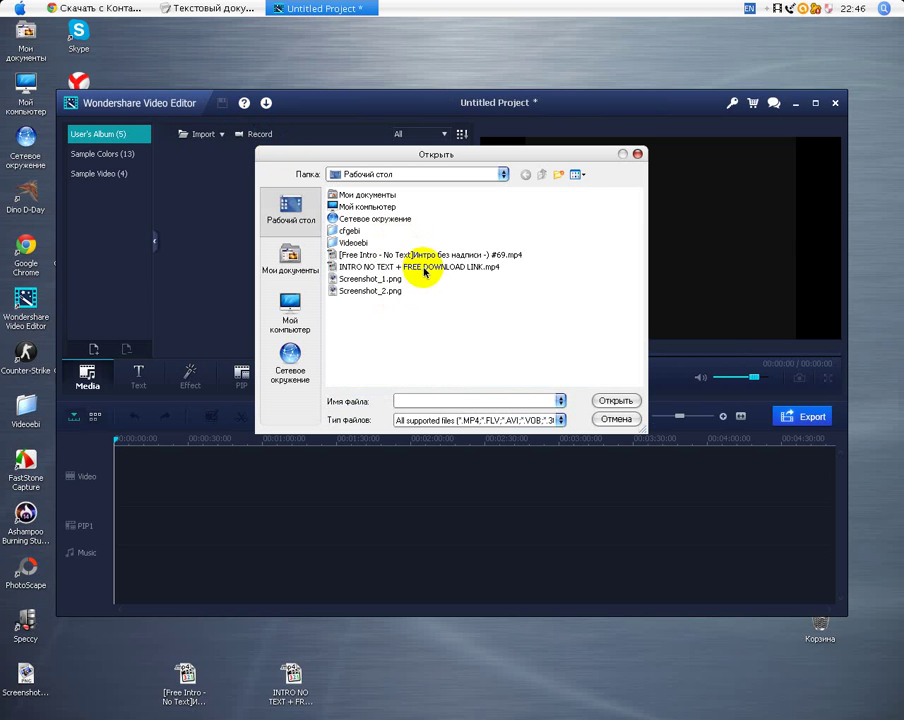
left_click(576, 180)
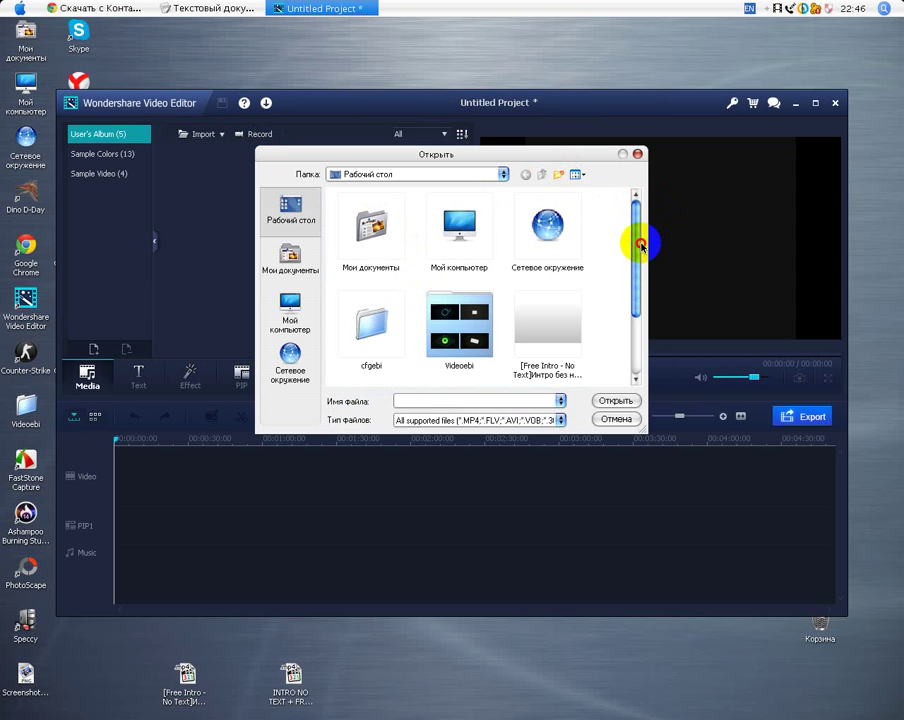
left_click(637, 292)
left_click_drag(637, 292, 632, 334)
left_click(525, 234)
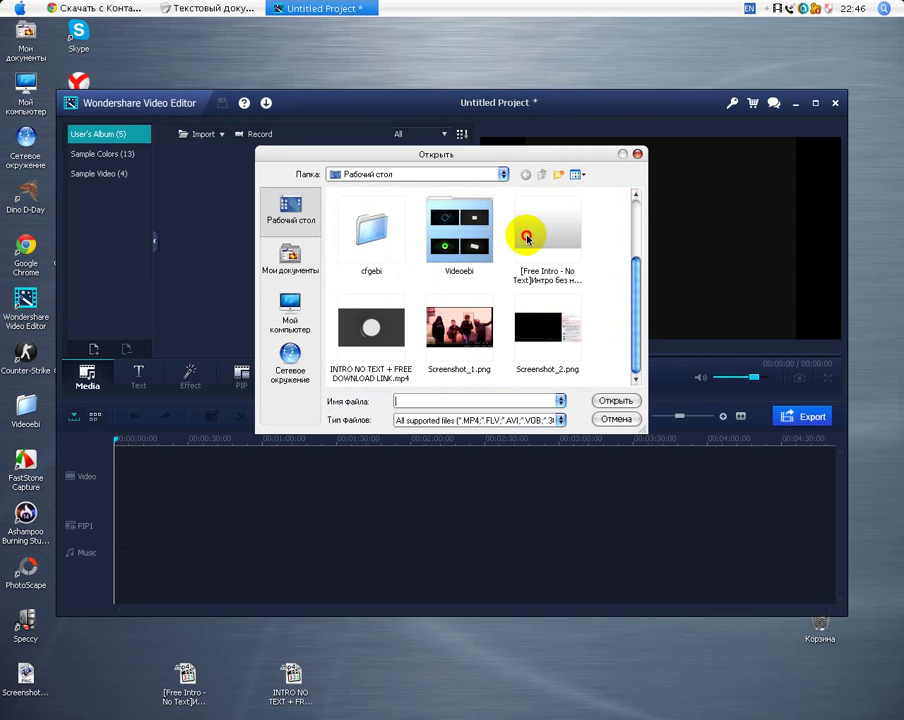
double_click(528, 239)
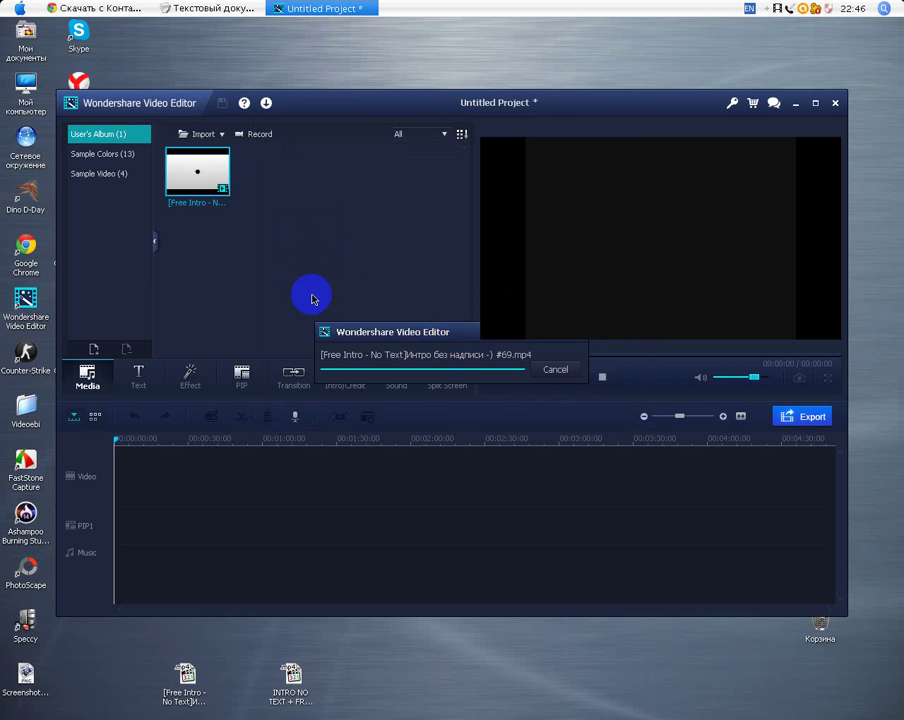
Step: Place the imported intro clip at the start of the Video track and play it back
left_click_drag(189, 180, 140, 494)
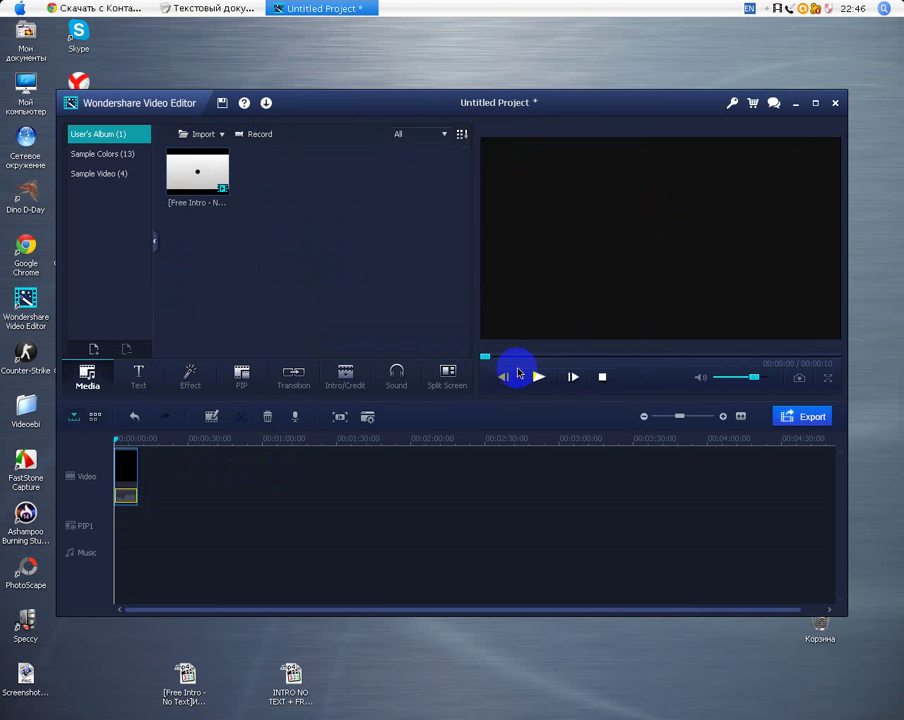
left_click(531, 378)
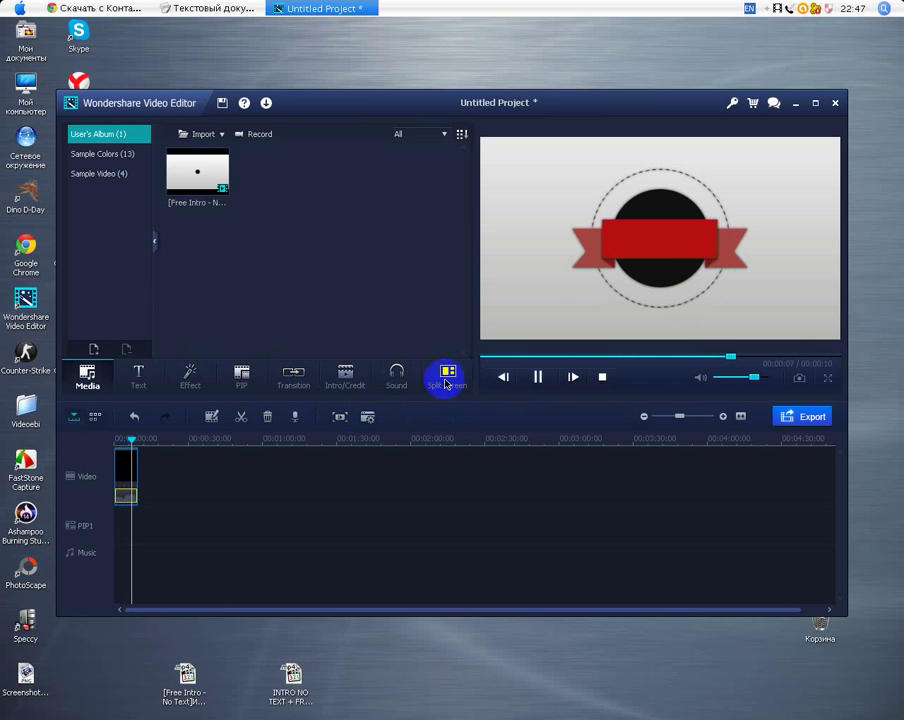
Step: Add a Fade text effect to the timeline from about 5 seconds into the intro and preview it
left_click(139, 378)
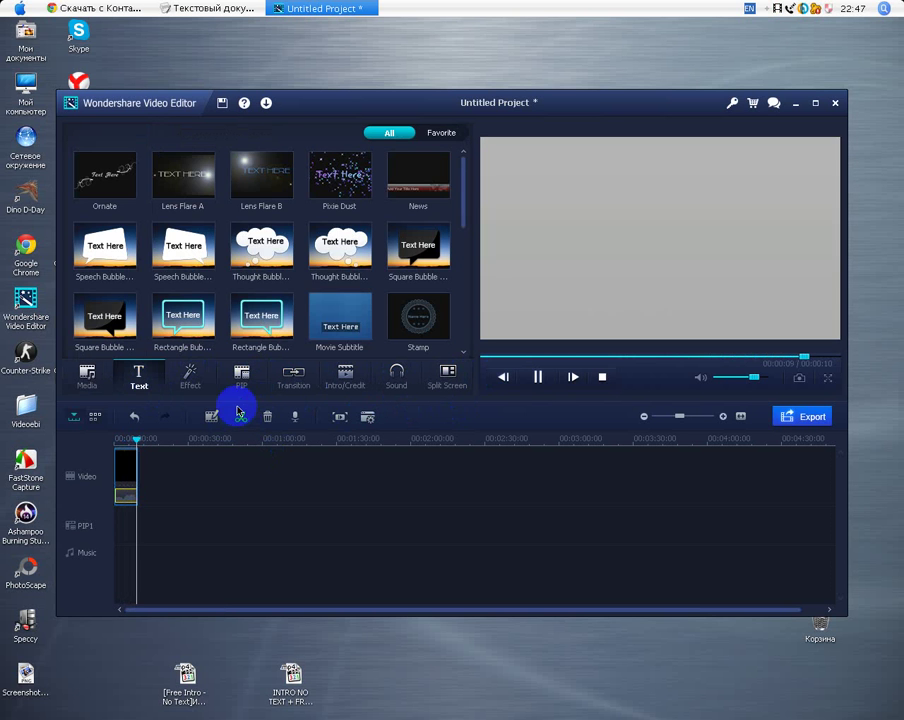
scroll(452, 205, "down", 3)
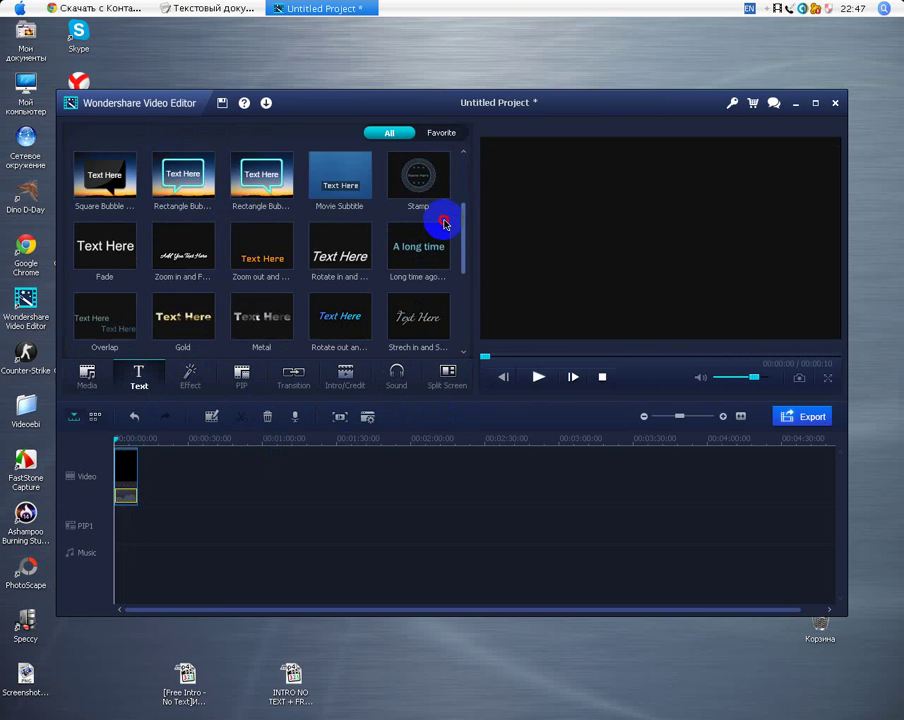
left_click_drag(109, 319, 130, 550)
left_click(548, 385)
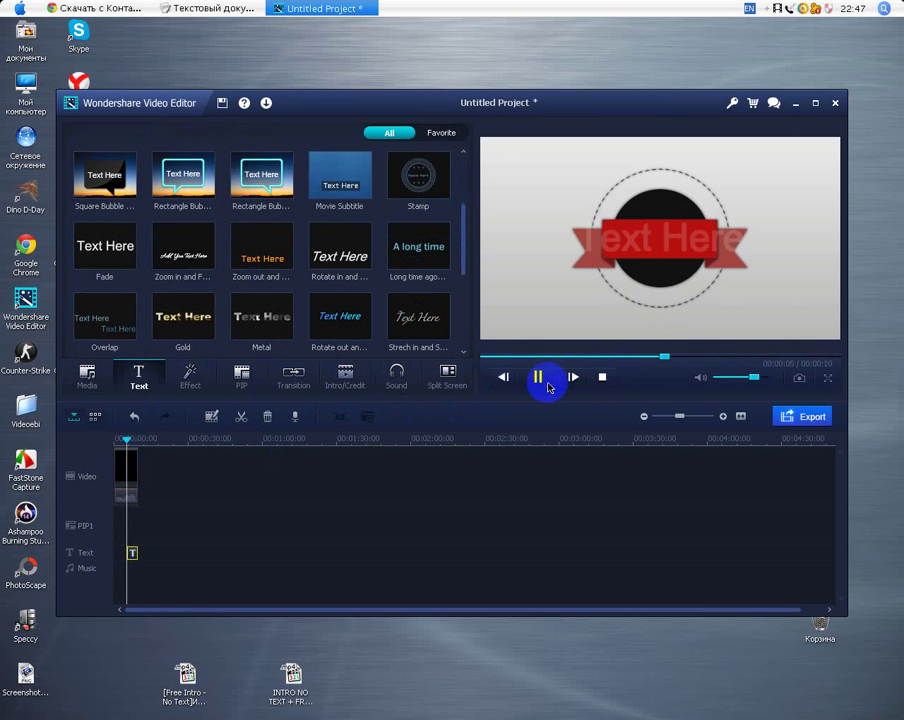
left_click(620, 262)
Step: Change the text clip's wording to "subscribe" and set its font size to 44
double_click(133, 549)
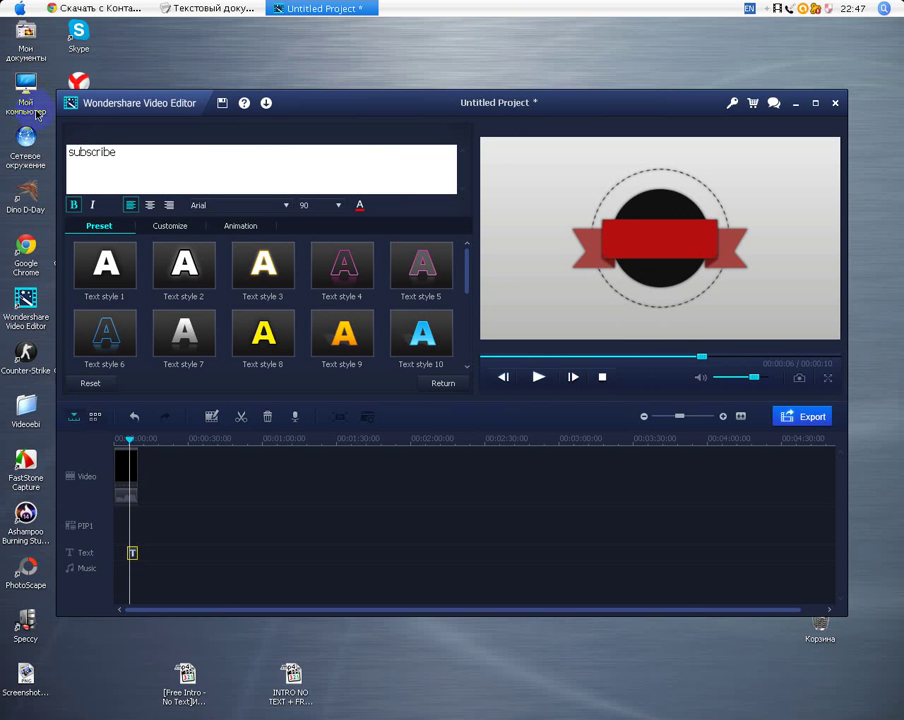
double_click(166, 160)
left_click(338, 205)
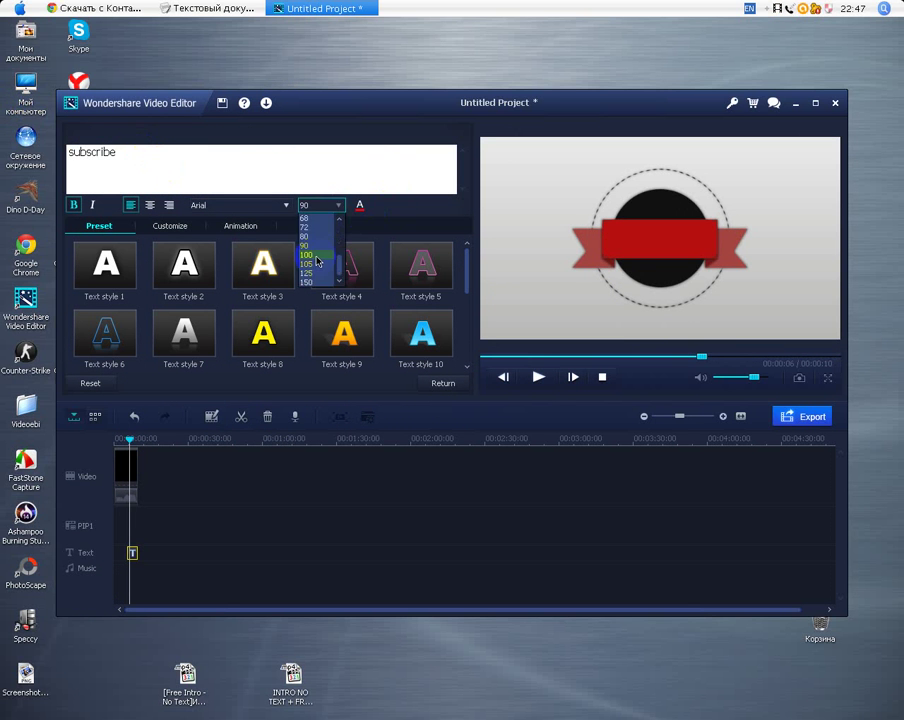
left_click(311, 229)
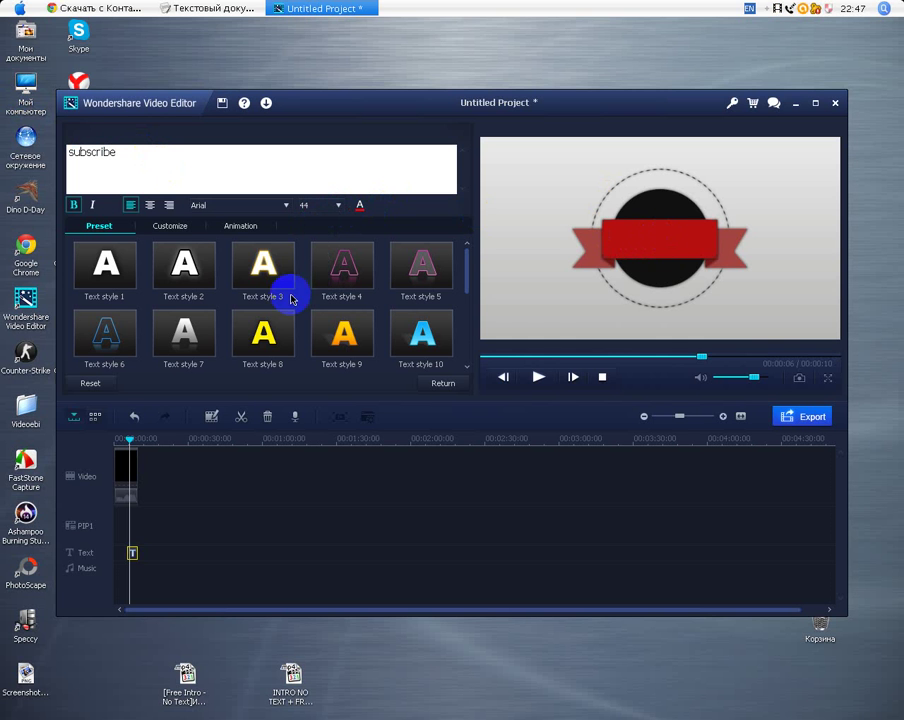
Step: Try several preset styles on the "subscribe" text and settle on Text style 18
scroll(300, 275, "down", 3)
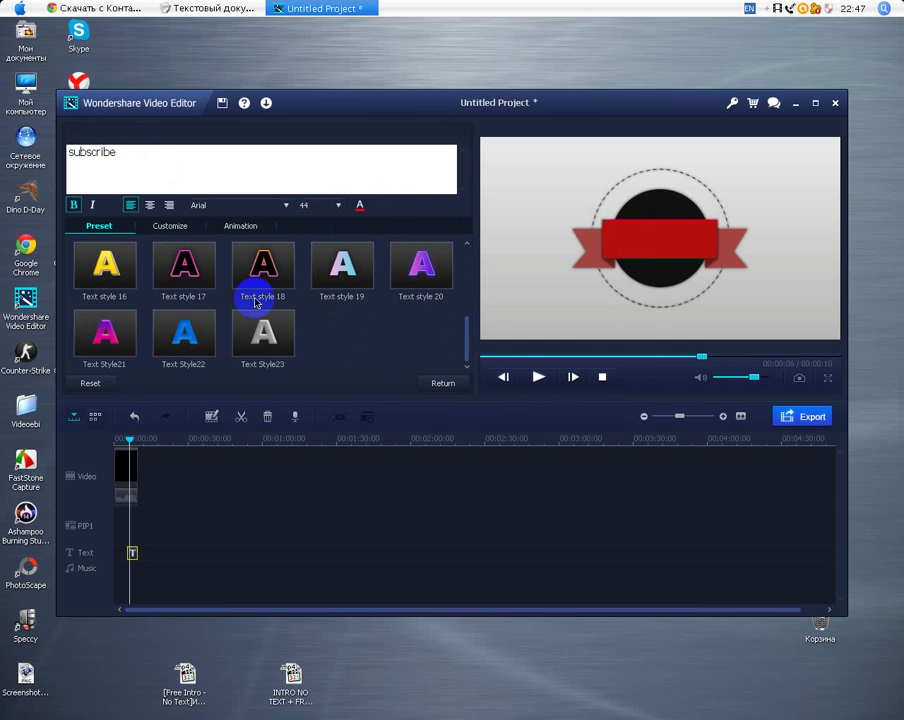
left_click(262, 278)
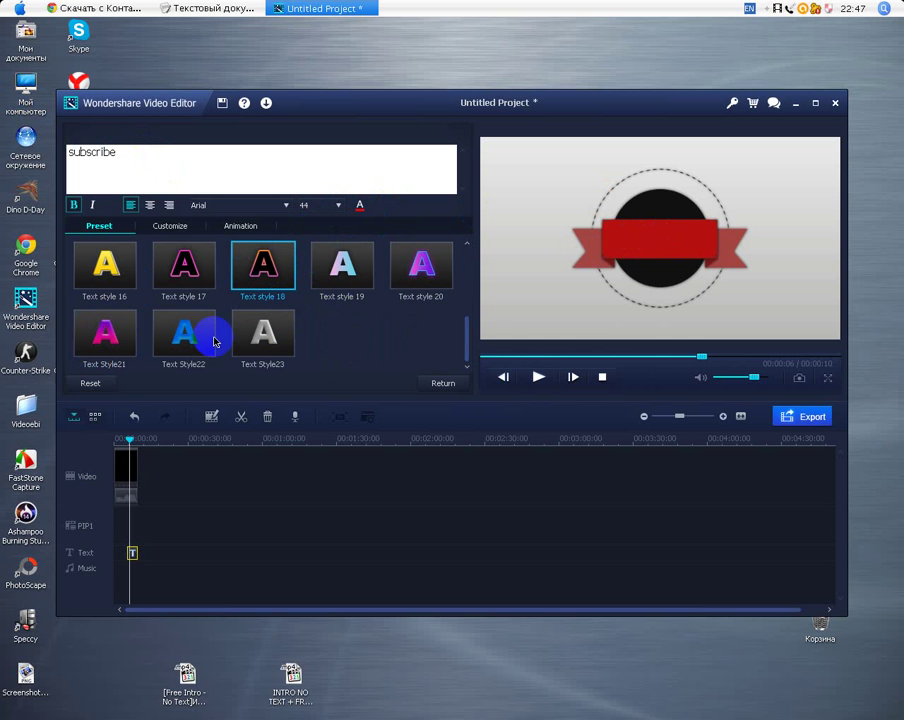
left_click(106, 330)
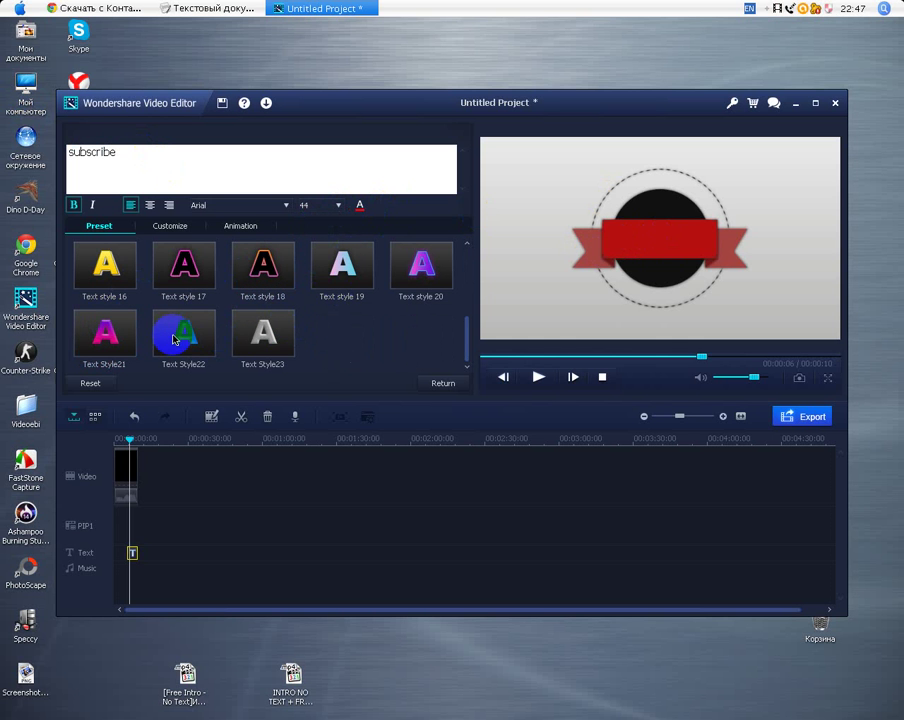
left_click(200, 332)
left_click(246, 328)
left_click(208, 272)
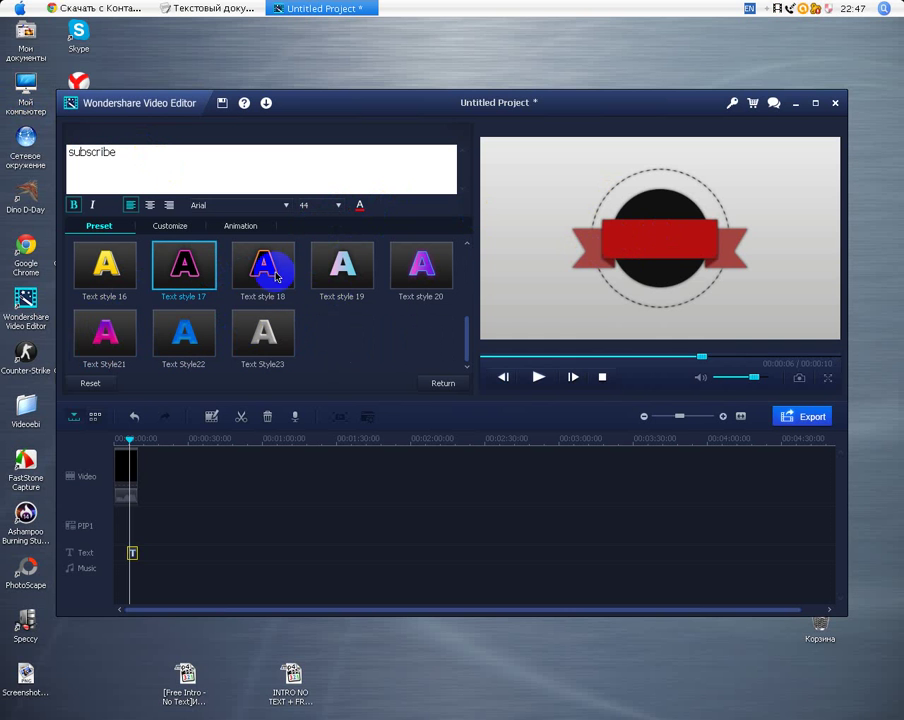
left_click(260, 263)
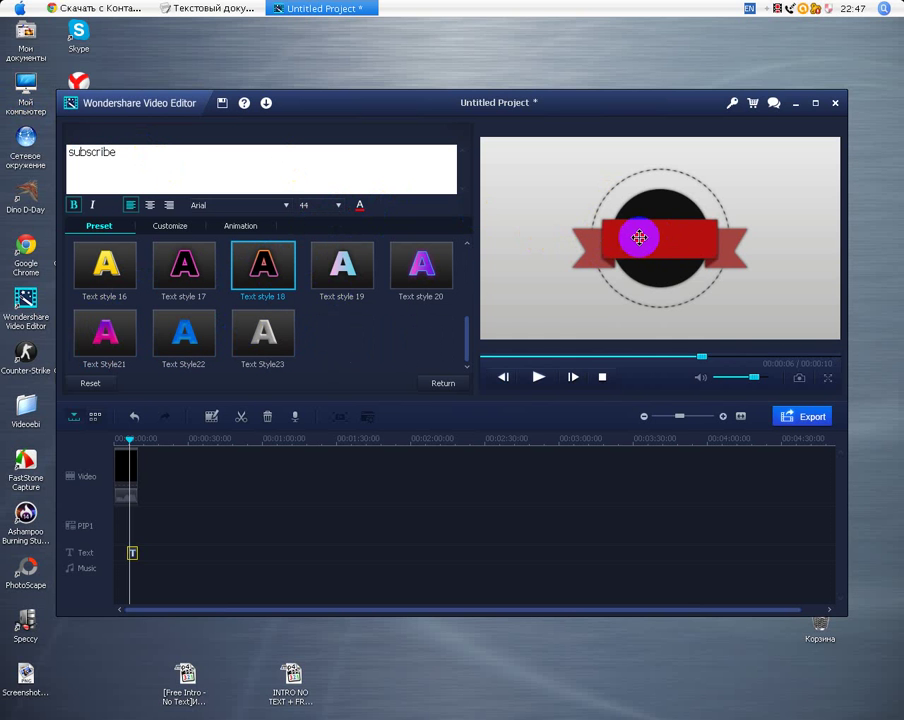
Step: Try font size 64 on the "subscribe" text and settle on size 62
left_click(338, 205)
left_click(308, 250)
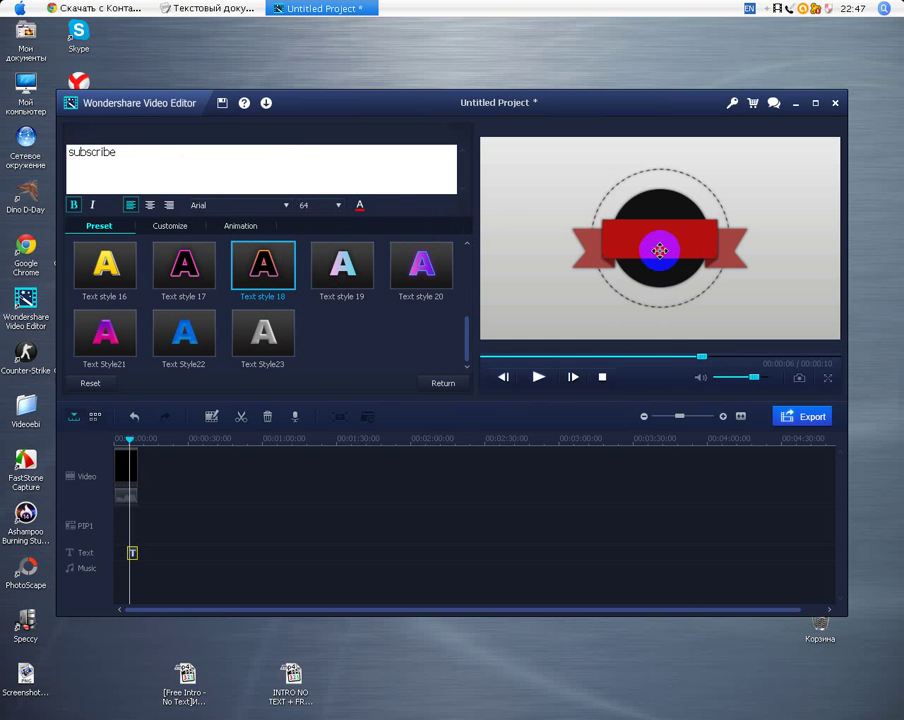
left_click(338, 205)
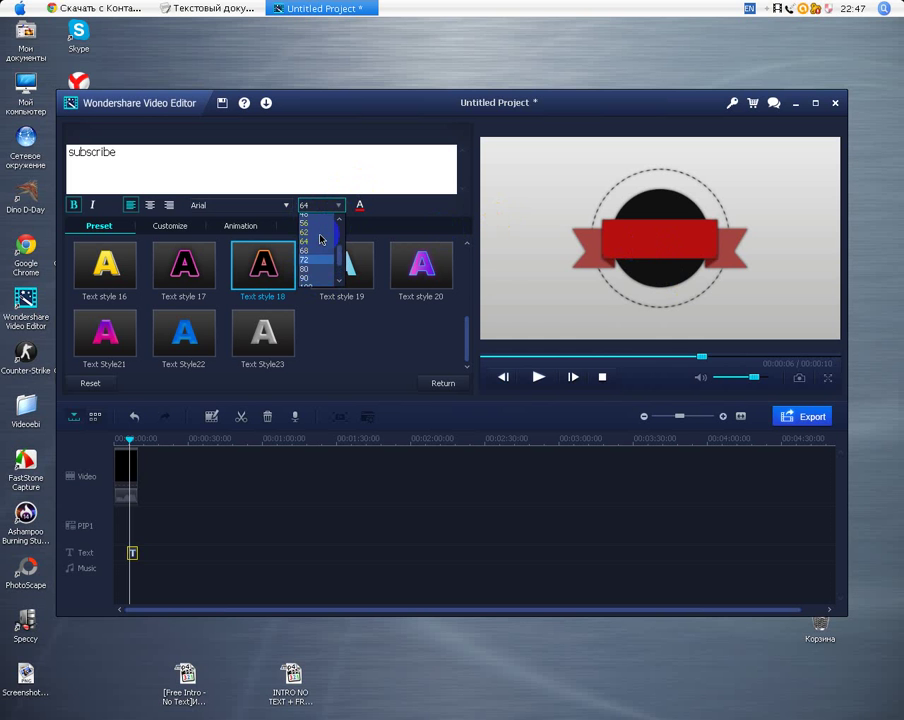
left_click(312, 237)
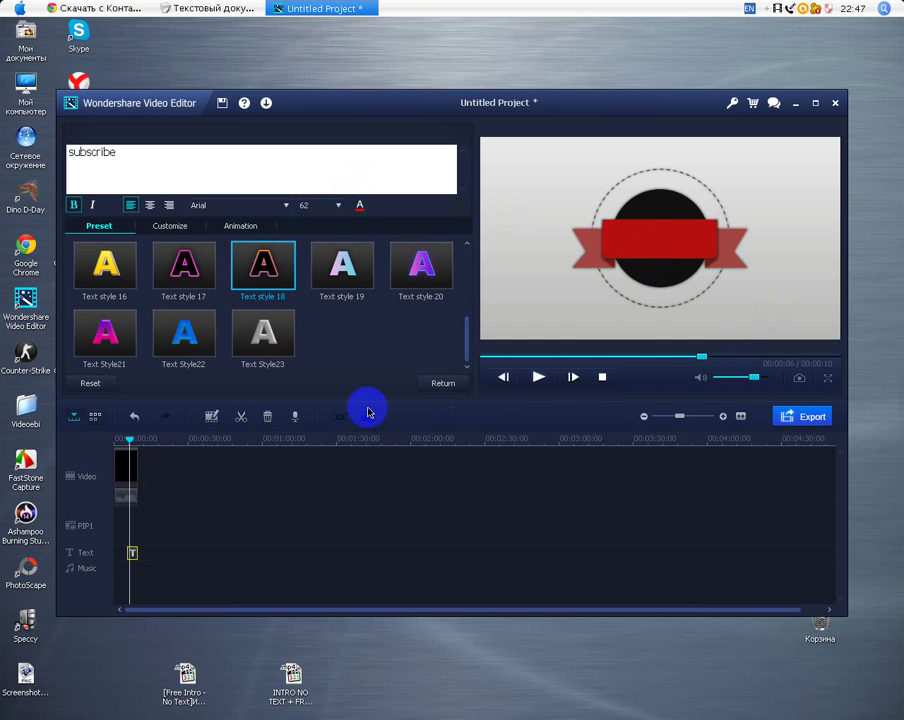
Step: Close the text editing settings and preview the intro from the start
left_click(424, 381)
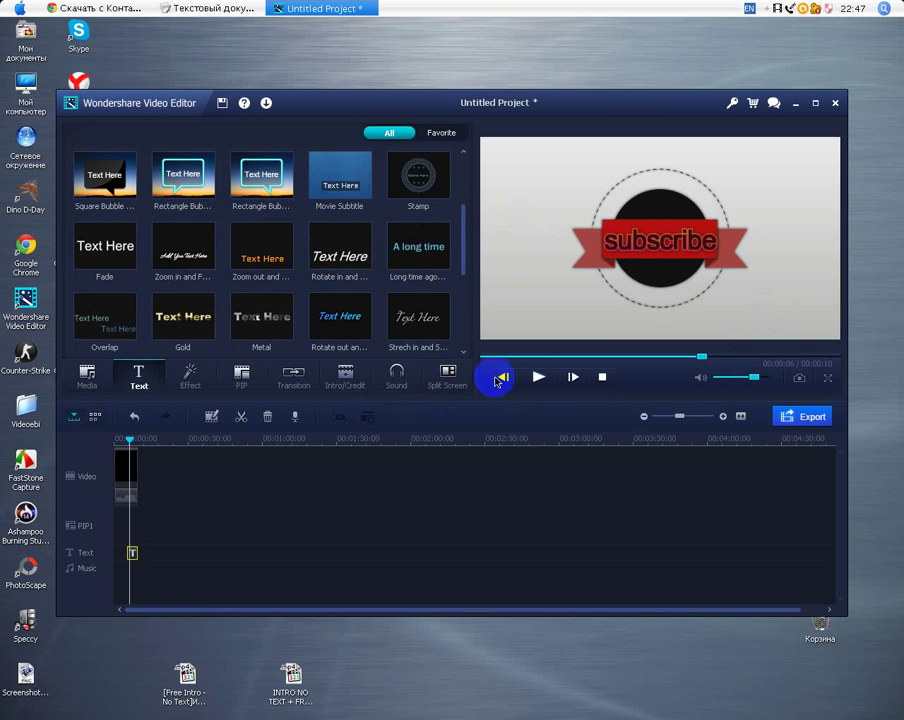
left_click_drag(699, 358, 488, 350)
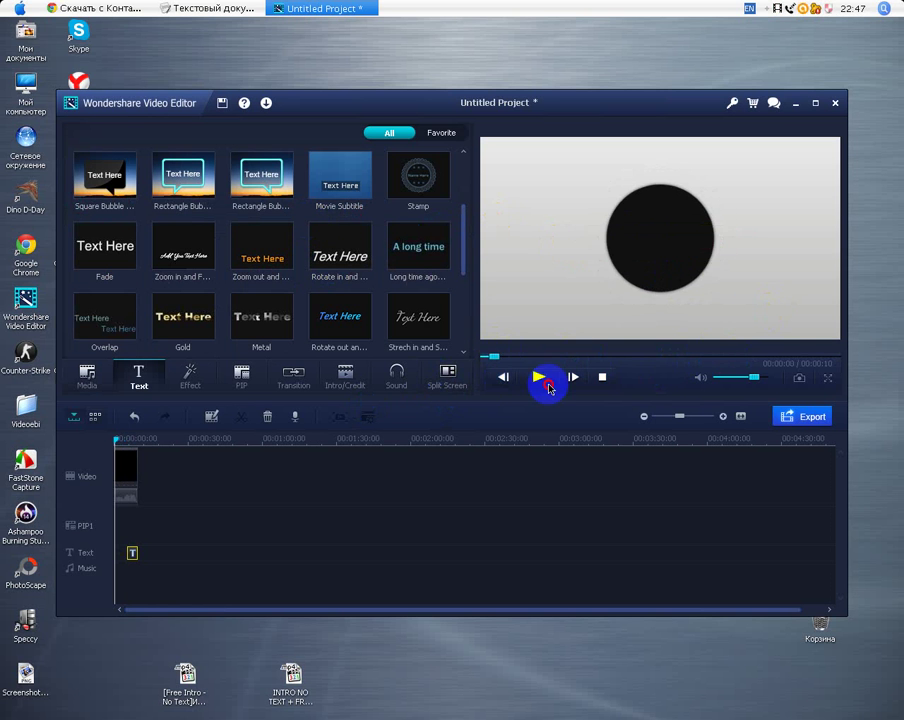
left_click(537, 378)
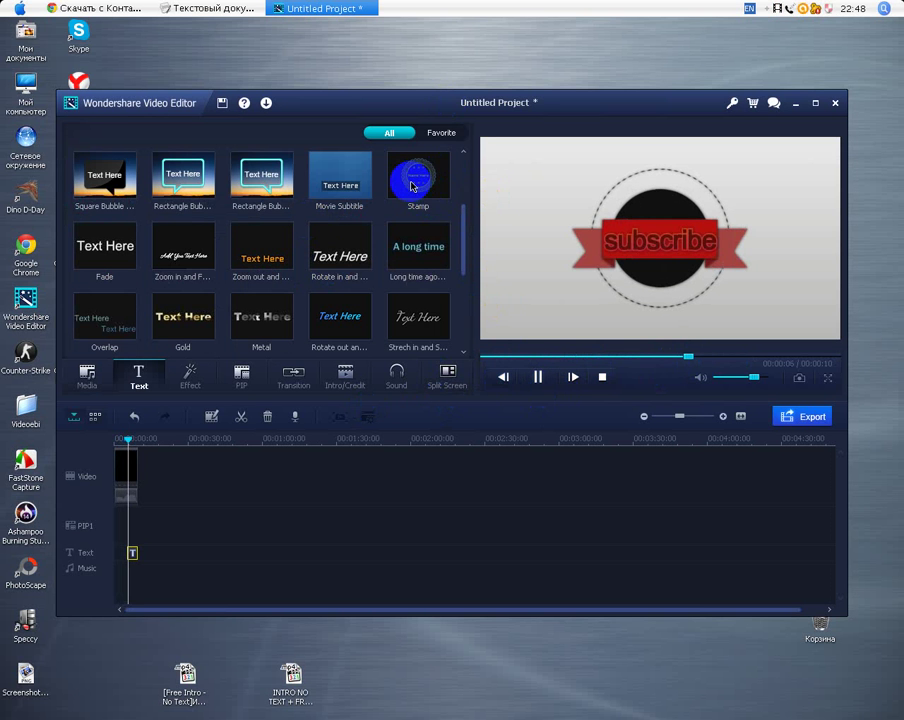
Step: Add a Stamp text effect at the start of the timeline's text track and preview it
left_click_drag(410, 186, 100, 540)
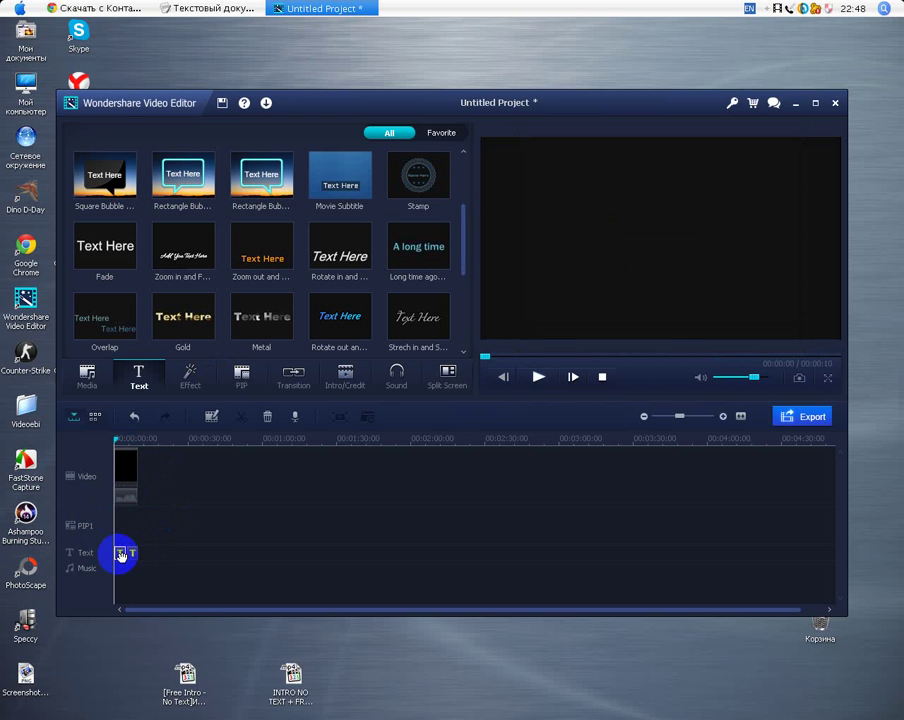
left_click(535, 377)
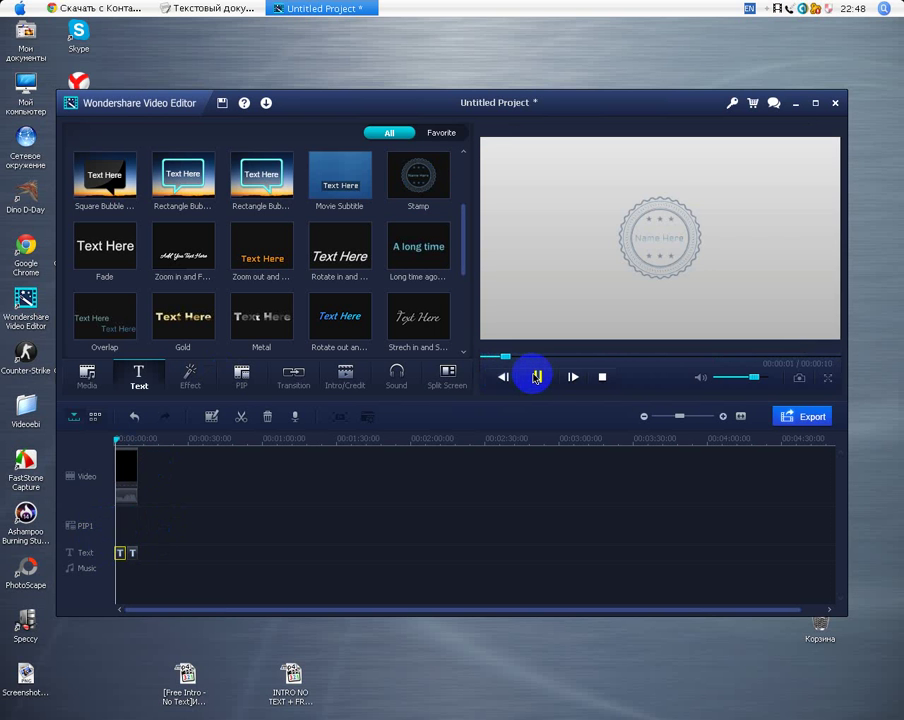
left_click(136, 514)
left_click(124, 548)
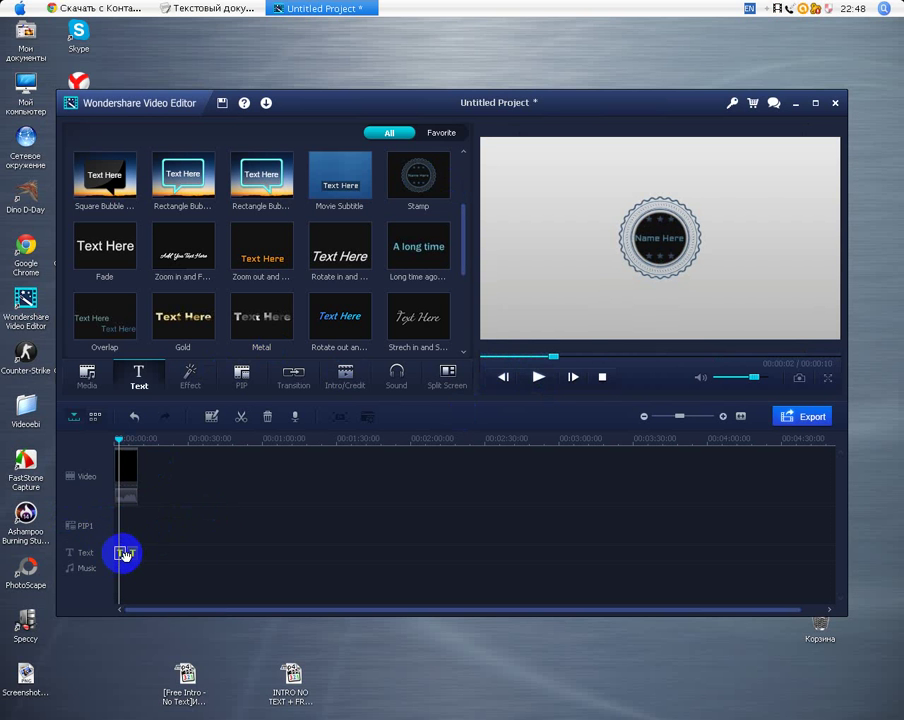
Step: Change the Stamp clip's wording to "BY" followed by the creator's first name and preview the result
double_click(124, 554)
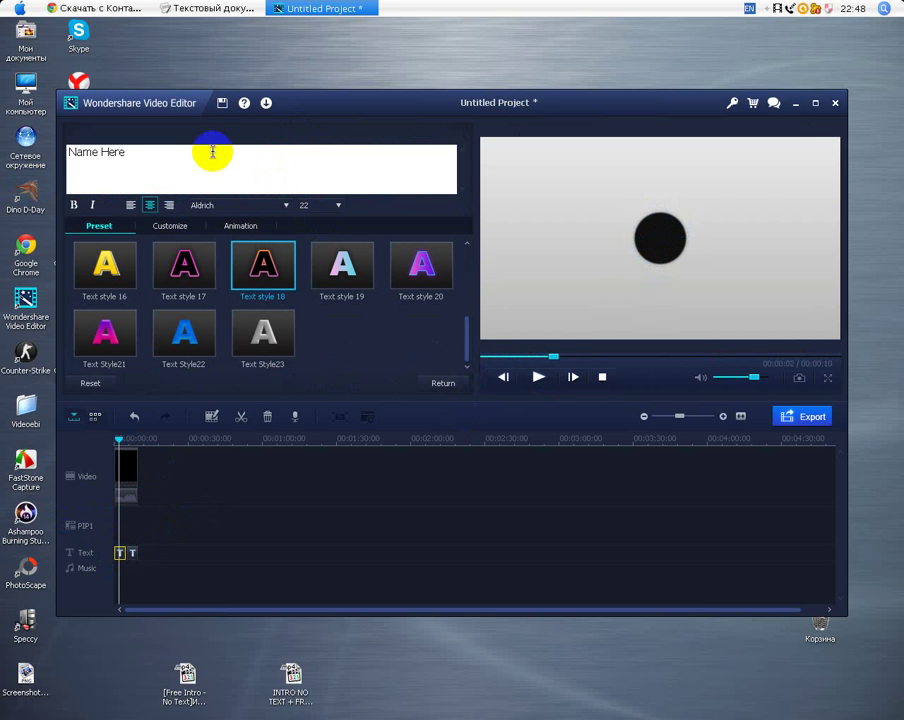
left_click_drag(212, 152, 3, 140)
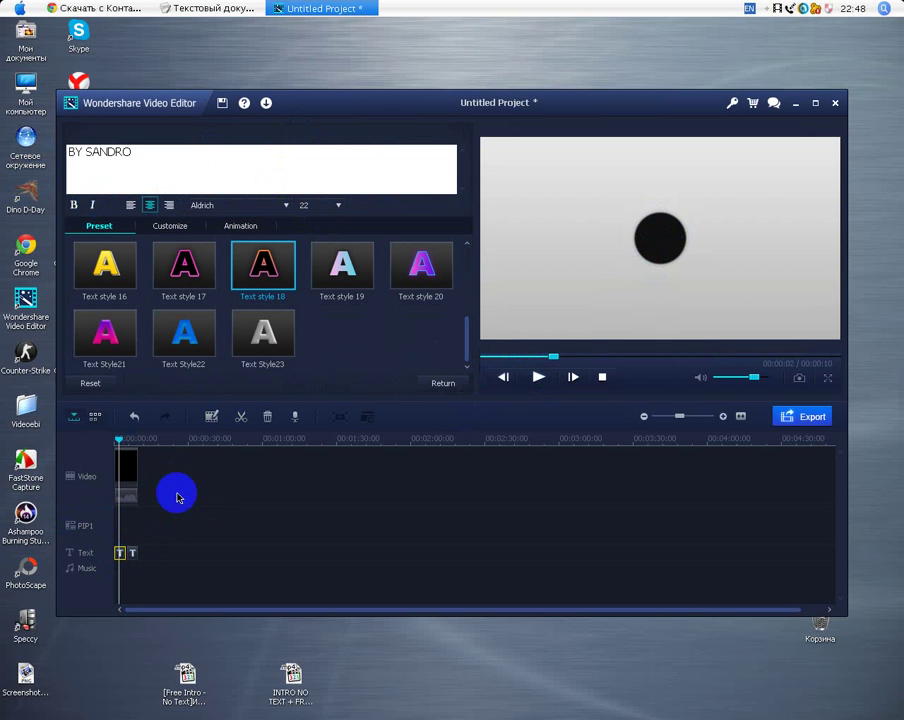
left_click(538, 377)
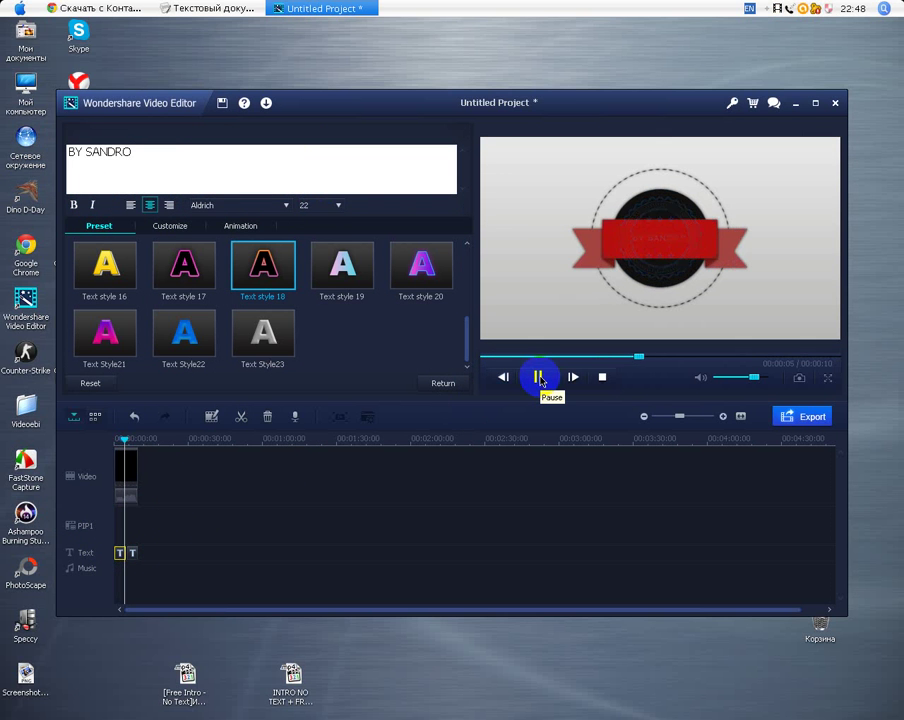
left_click(539, 377)
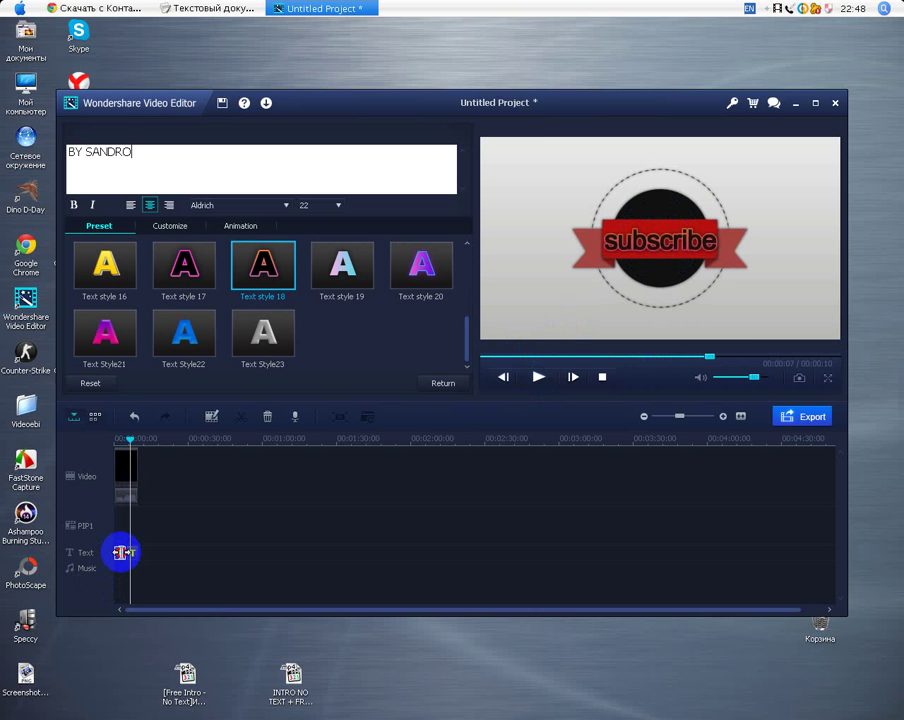
Step: Replay the whole intro from the beginning to check both text clips
left_click(118, 552)
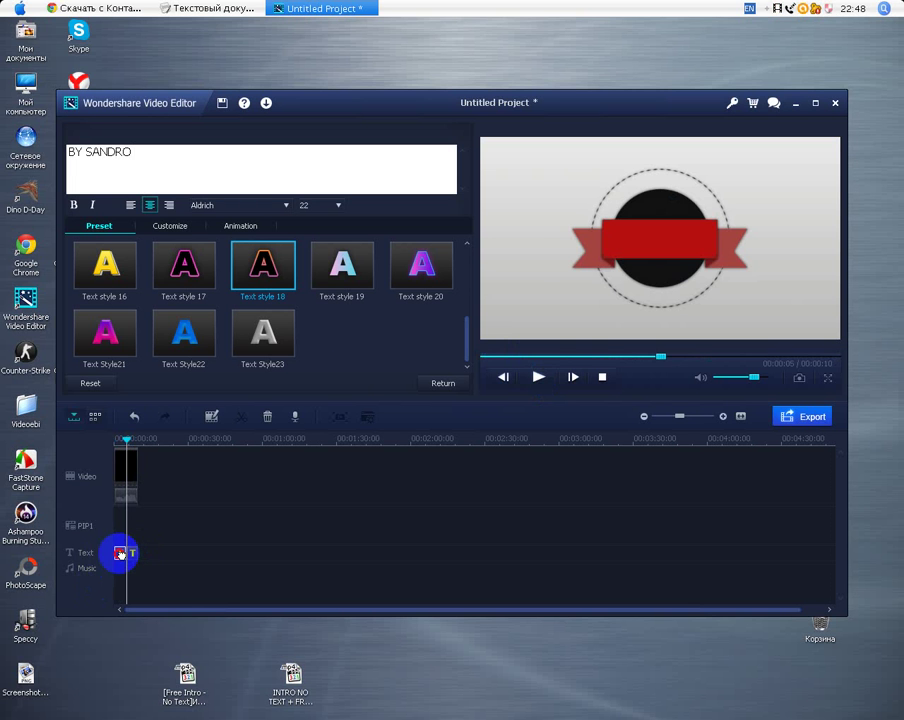
left_click(624, 356)
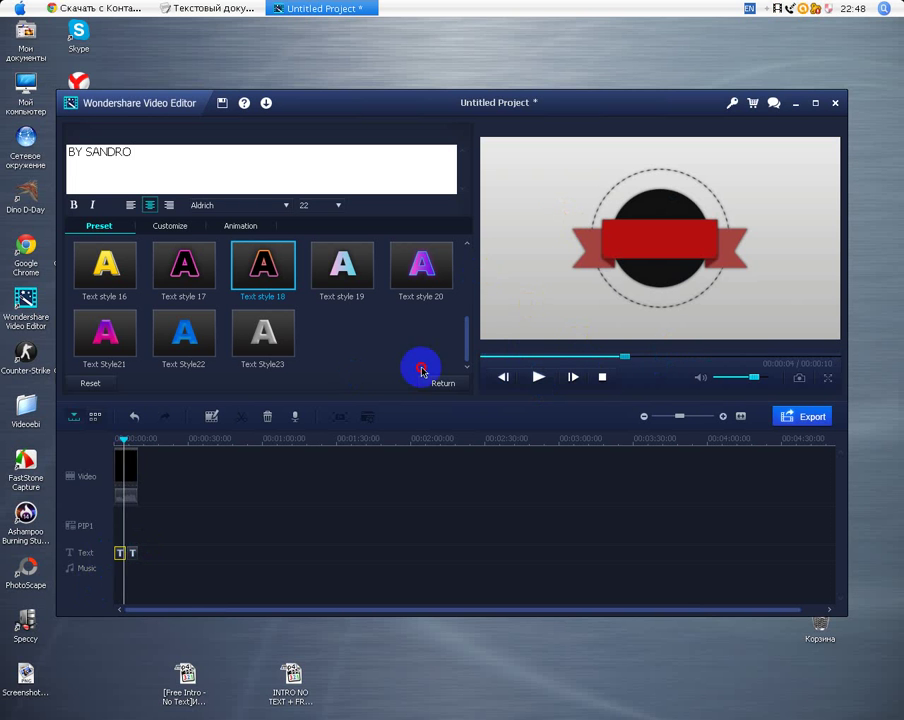
left_click(502, 376)
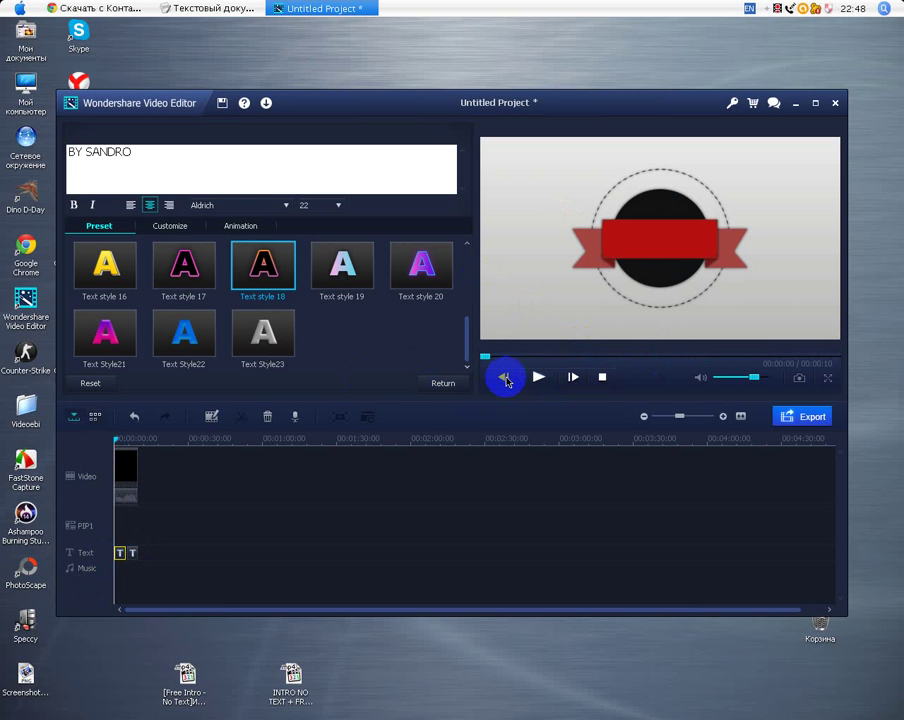
double_click(535, 203)
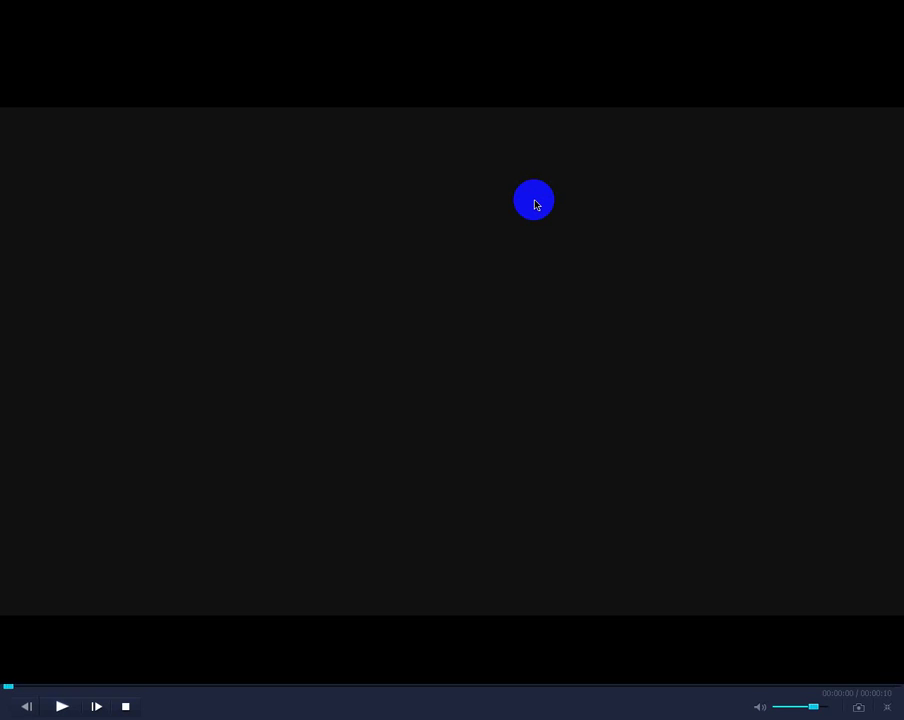
double_click(534, 201)
left_click(537, 382)
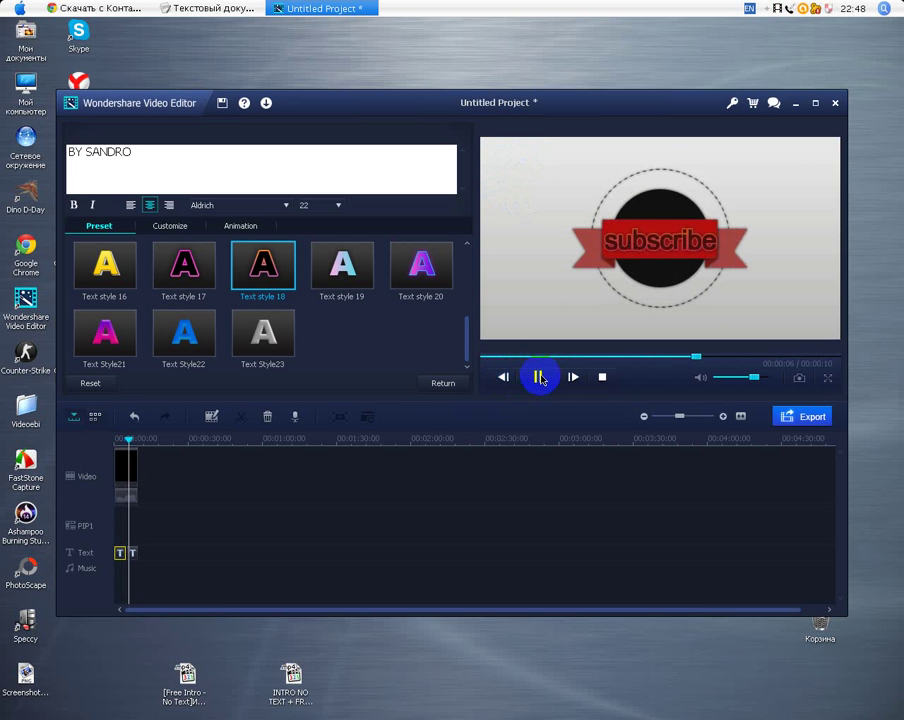
Step: Switch to the Notepad document and add a seventh line reading "7 მგონი კარგია"
left_click(160, 8)
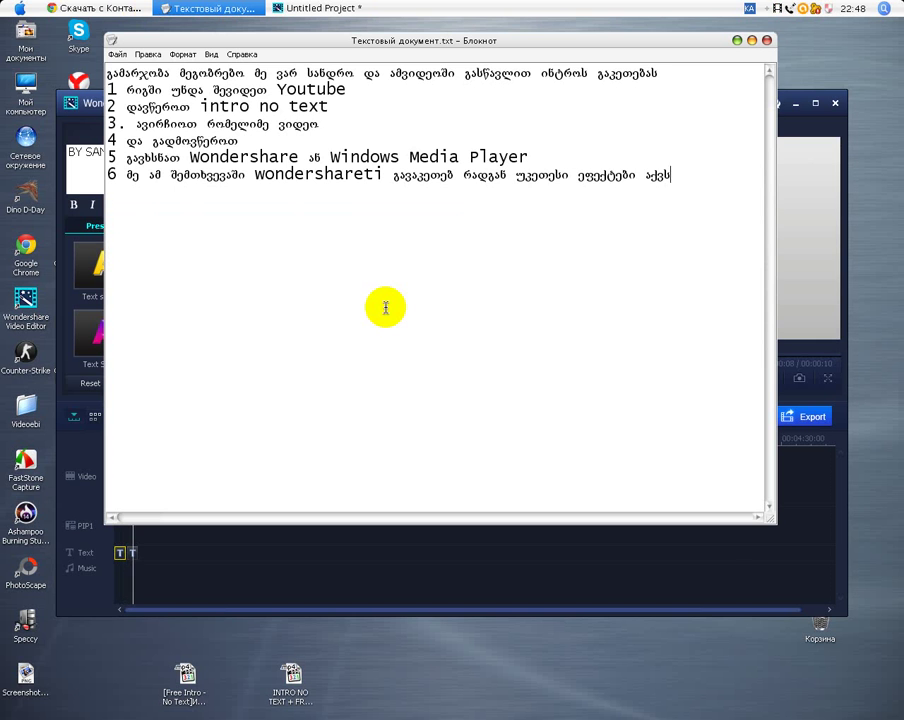
key("Return")
type("7 მგონი კარგი")
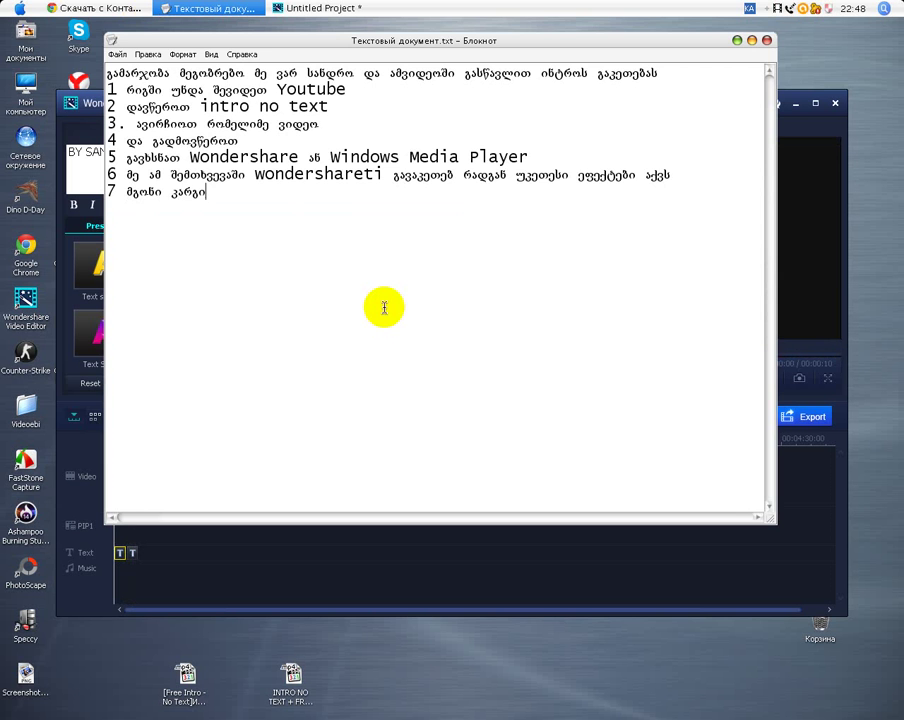
type("ა")
Step: Switch back to Wondershare Video Editor, try the Holiday effect at the start of the intro and preview it
left_click(797, 267)
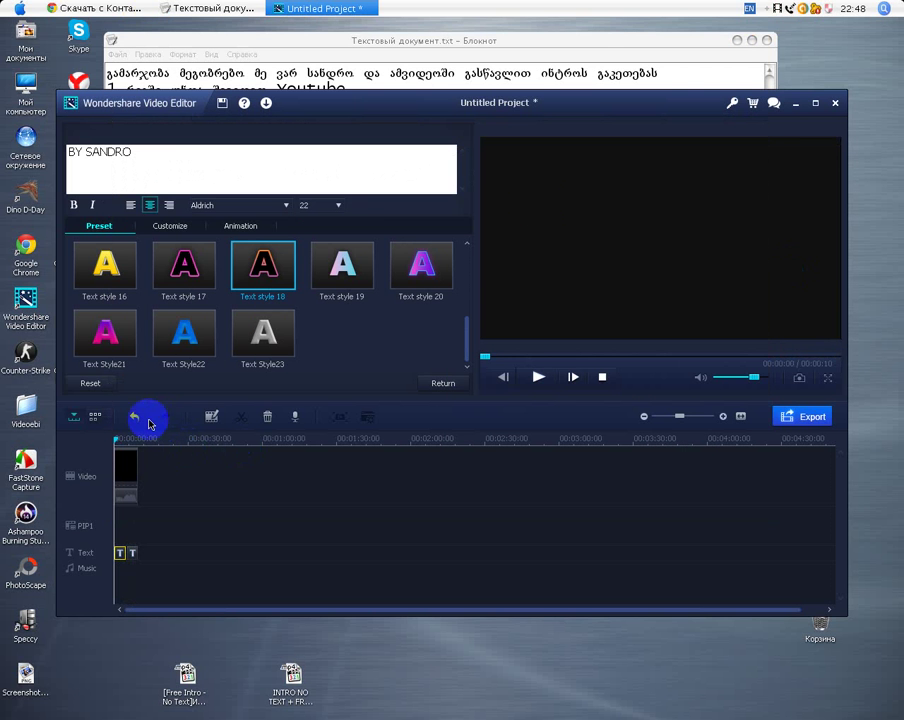
left_click(430, 382)
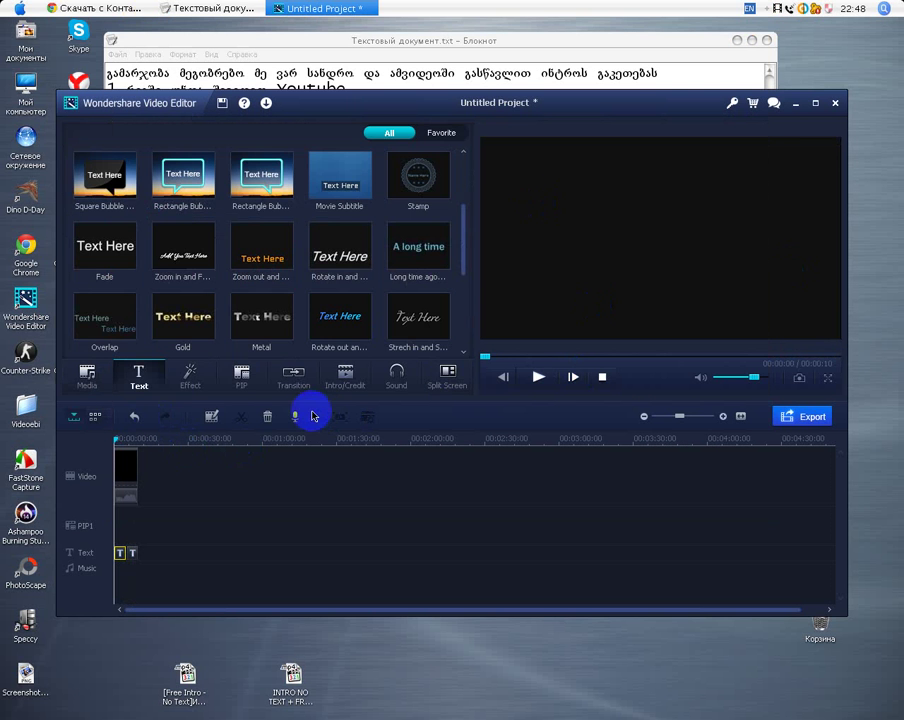
left_click(184, 380)
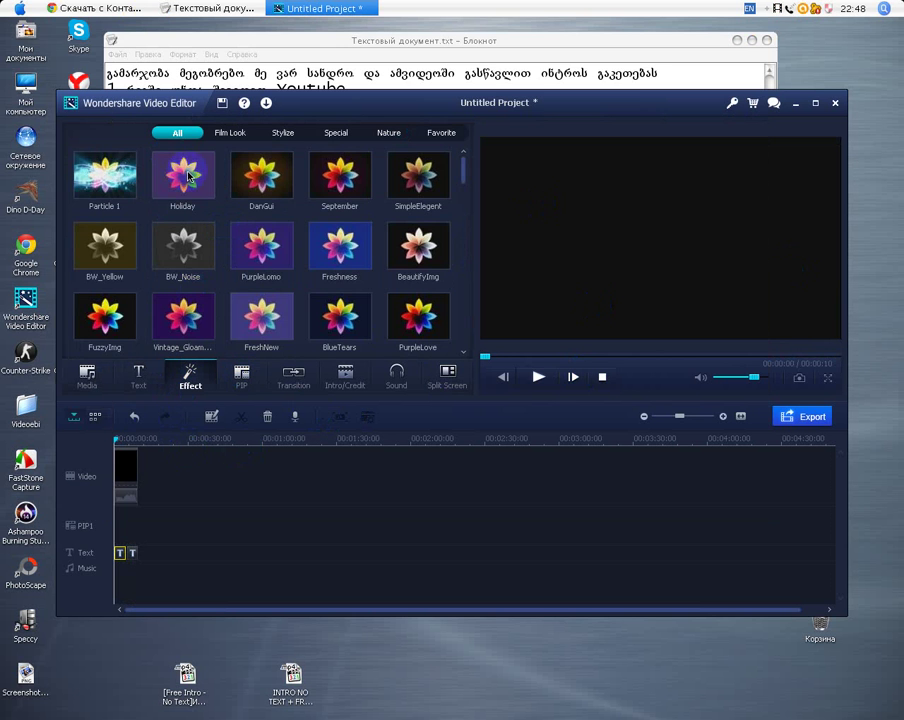
left_click_drag(175, 219, 121, 517)
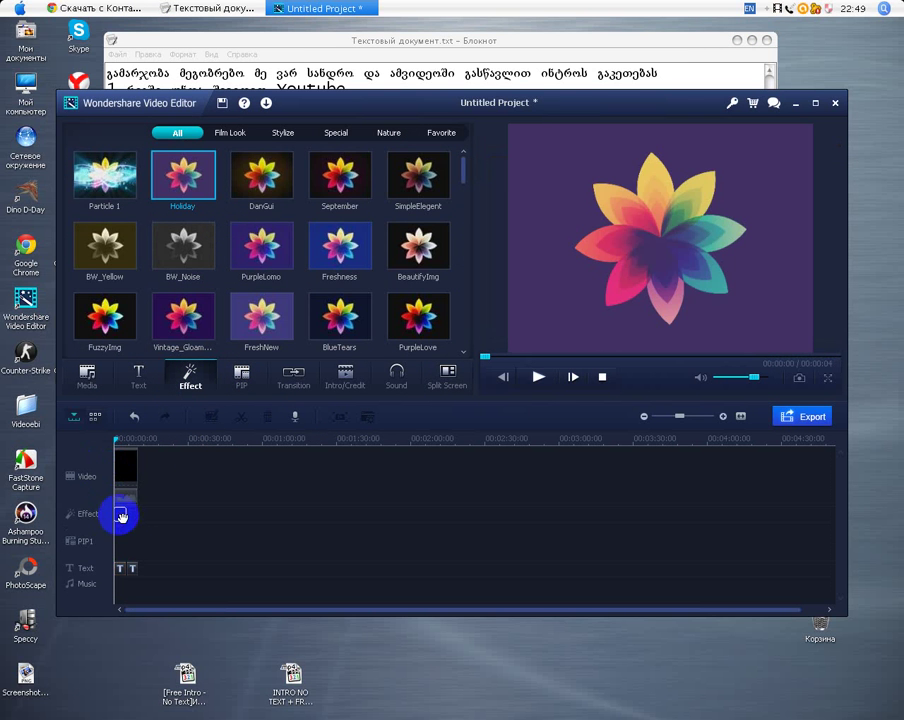
left_click(537, 377)
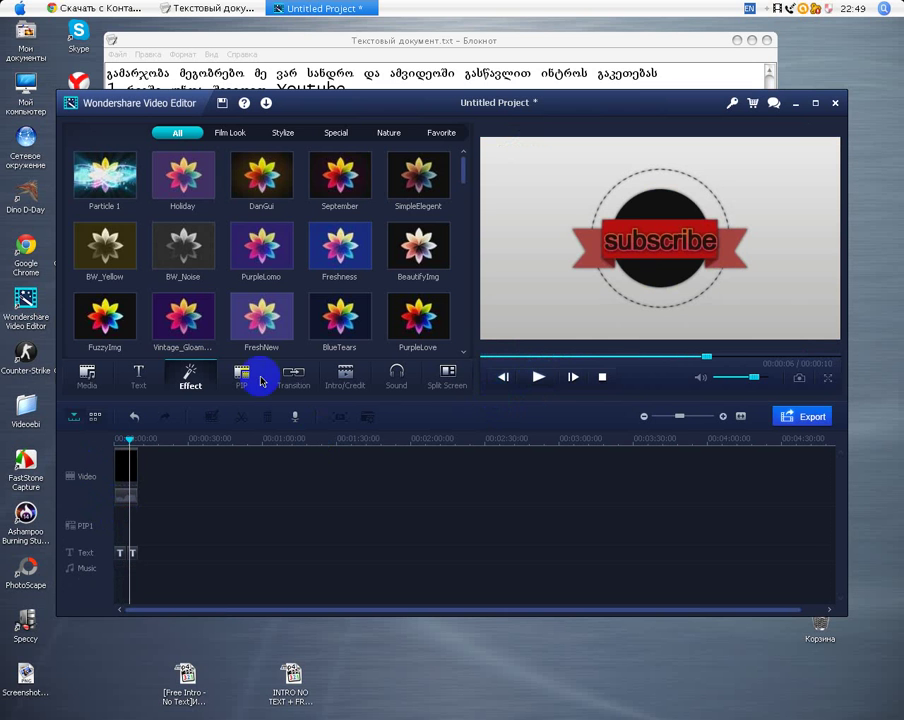
Step: Start exporting the intro as an MP4 video named "Intro" with the advanced settings shown, and choose to register the software
left_click(801, 416)
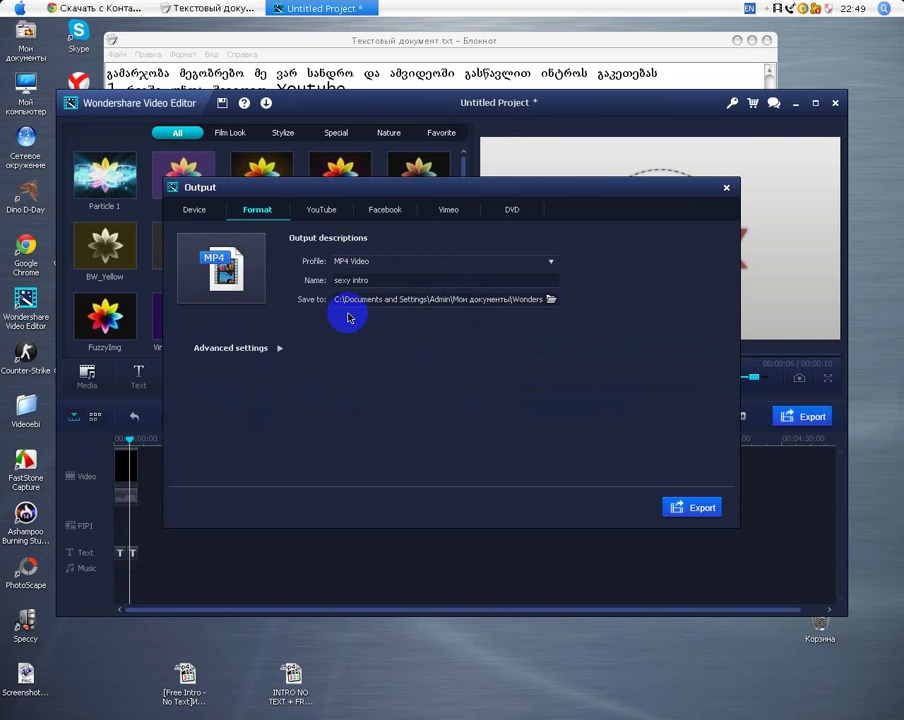
left_click(280, 348)
left_click(362, 279)
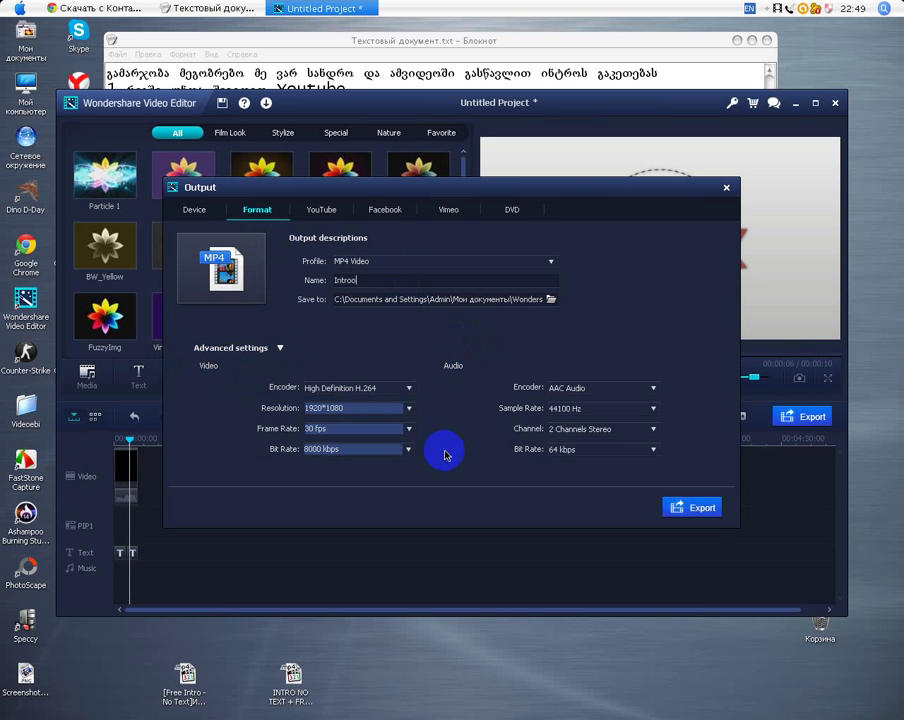
key("BackSpace")
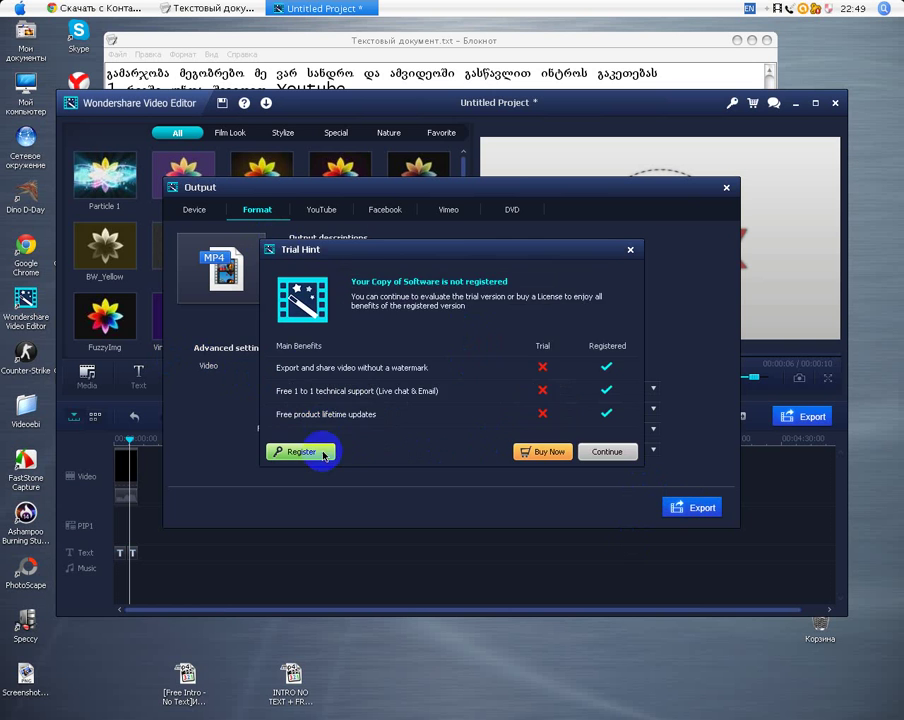
left_click(318, 451)
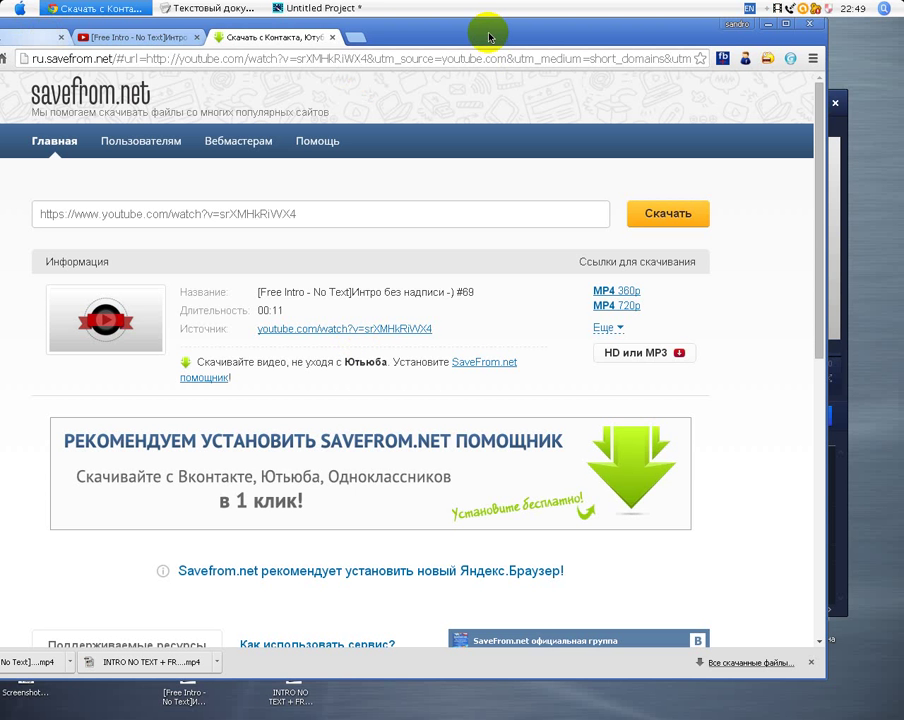
Step: Switch to the Facebook page in Chrome and close the open chat windows
left_click(531, 42)
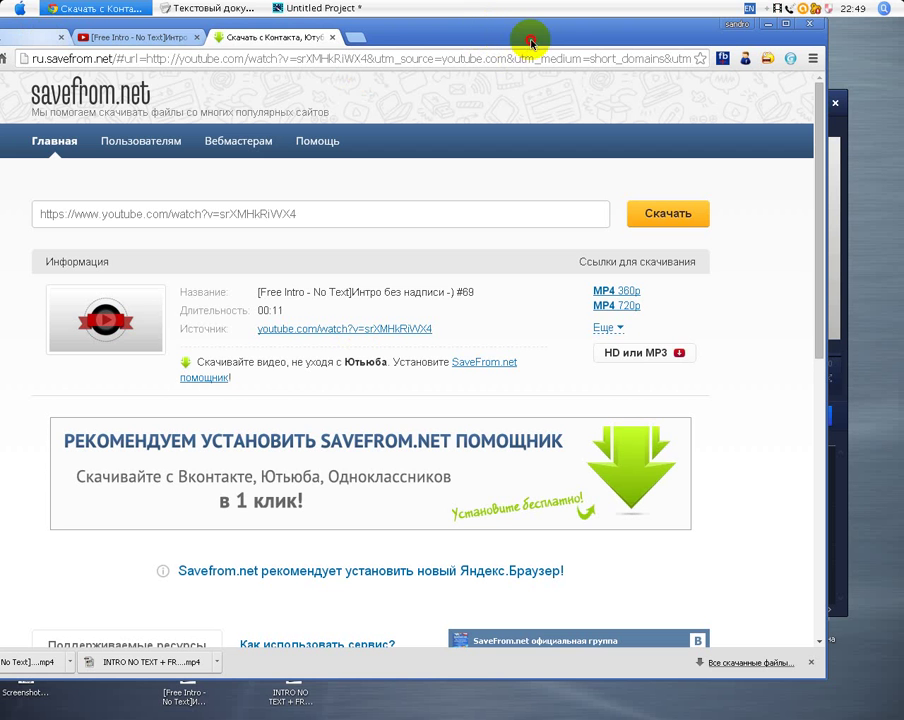
key("ctrl+1")
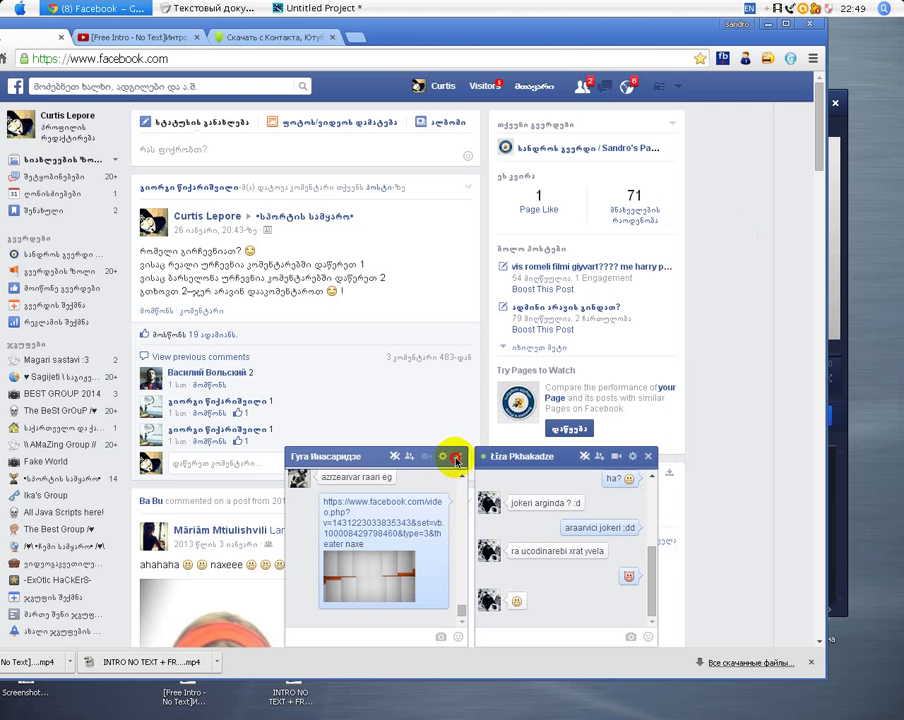
left_click(650, 455)
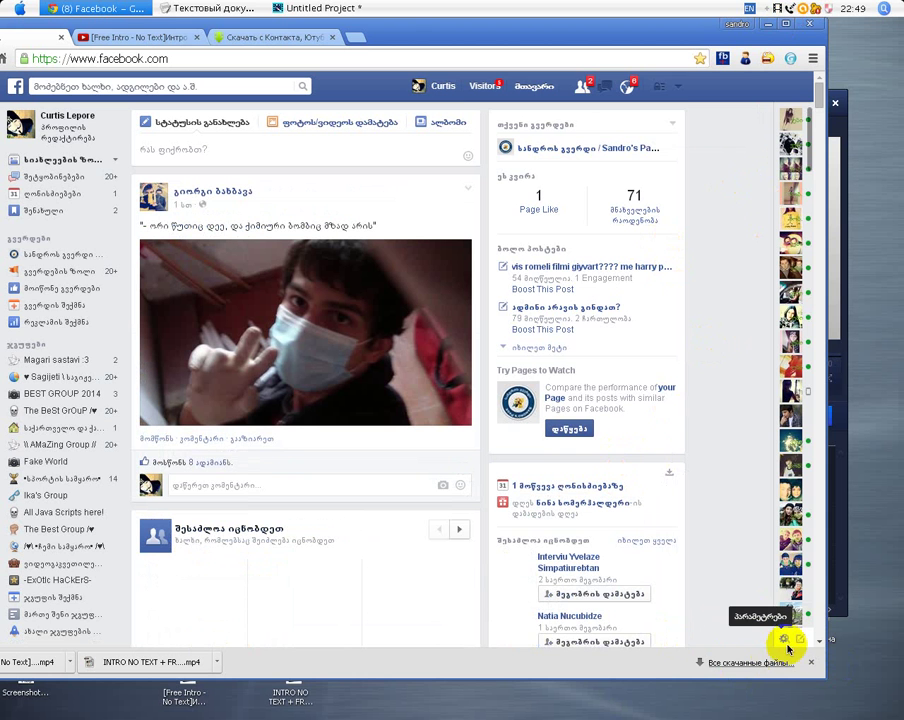
Step: Search the Facebook chat contacts by the contact's first name and open a matching conversation
mouse_move(658, 300)
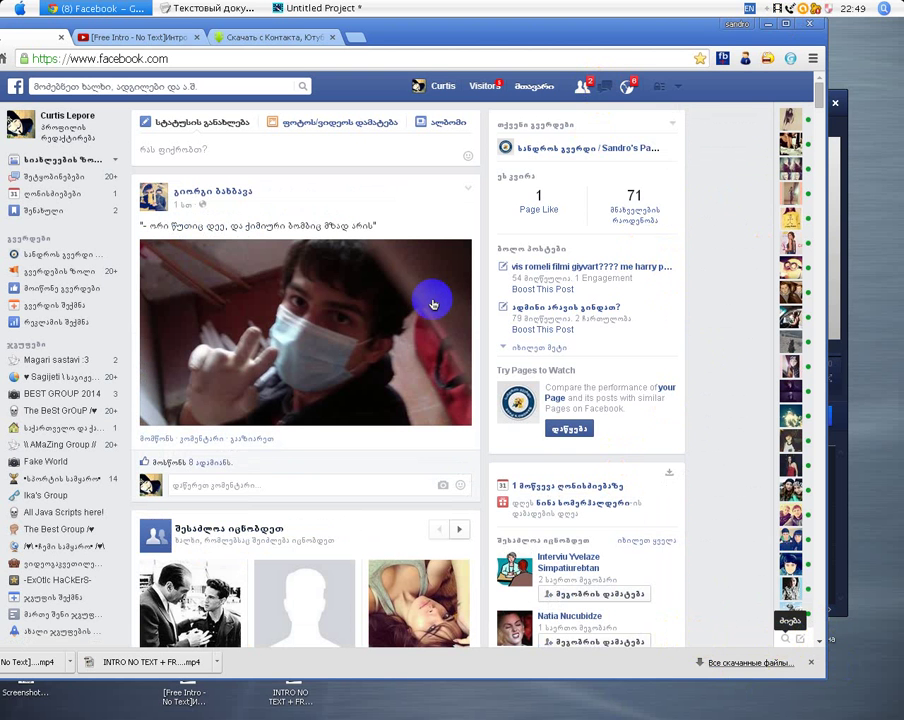
type("sa")
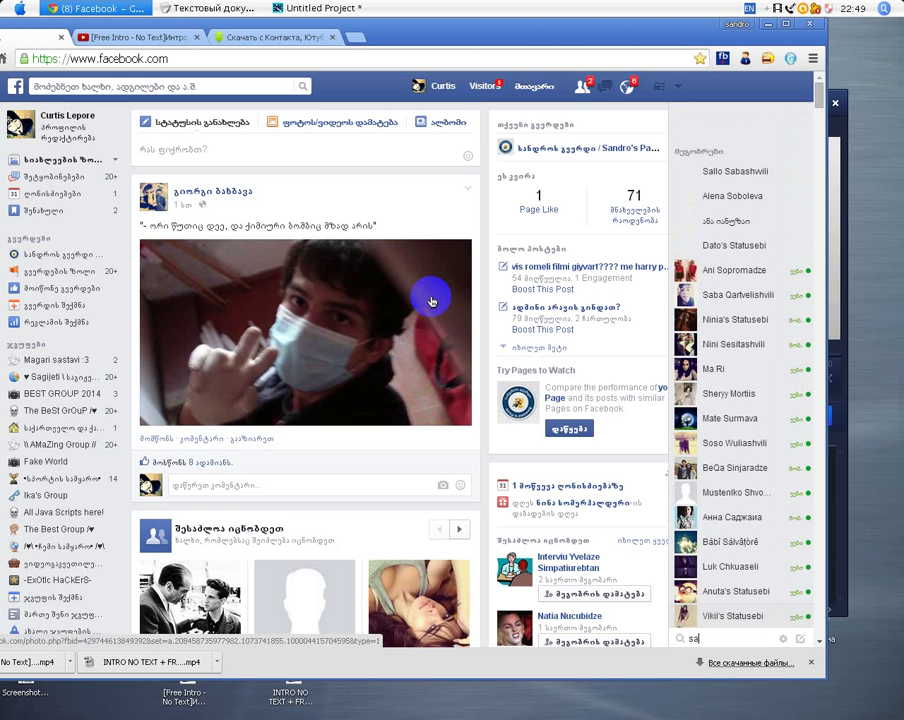
left_click(432, 301)
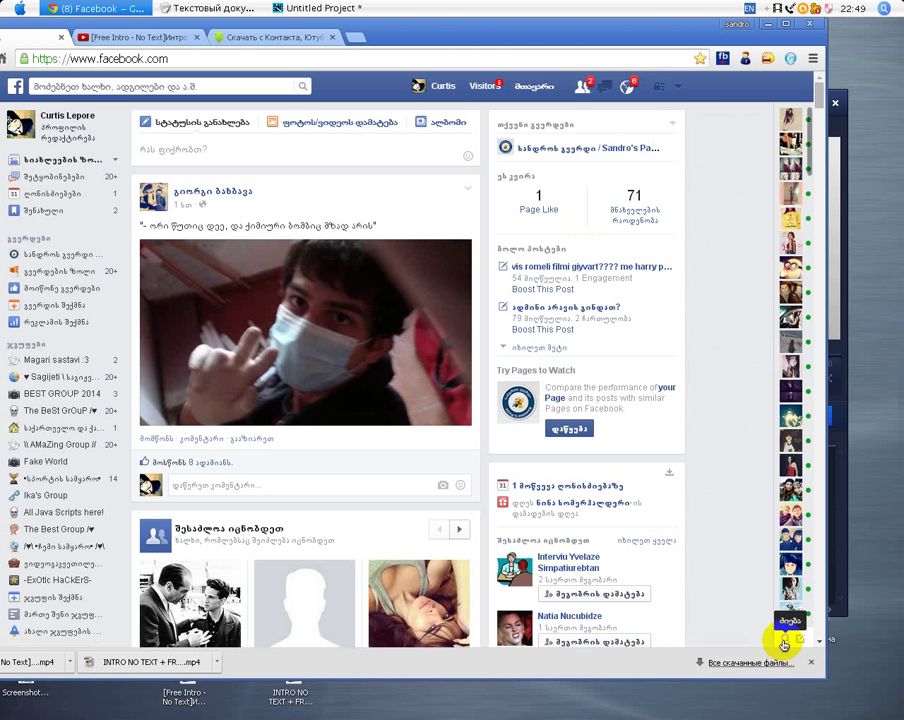
mouse_move(806, 540)
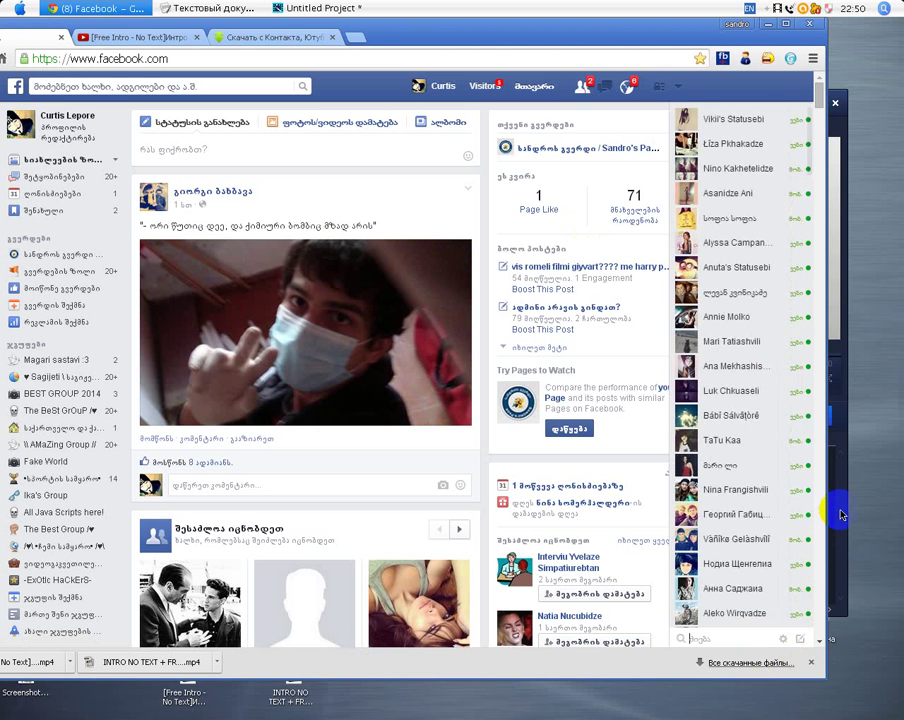
type("sandro")
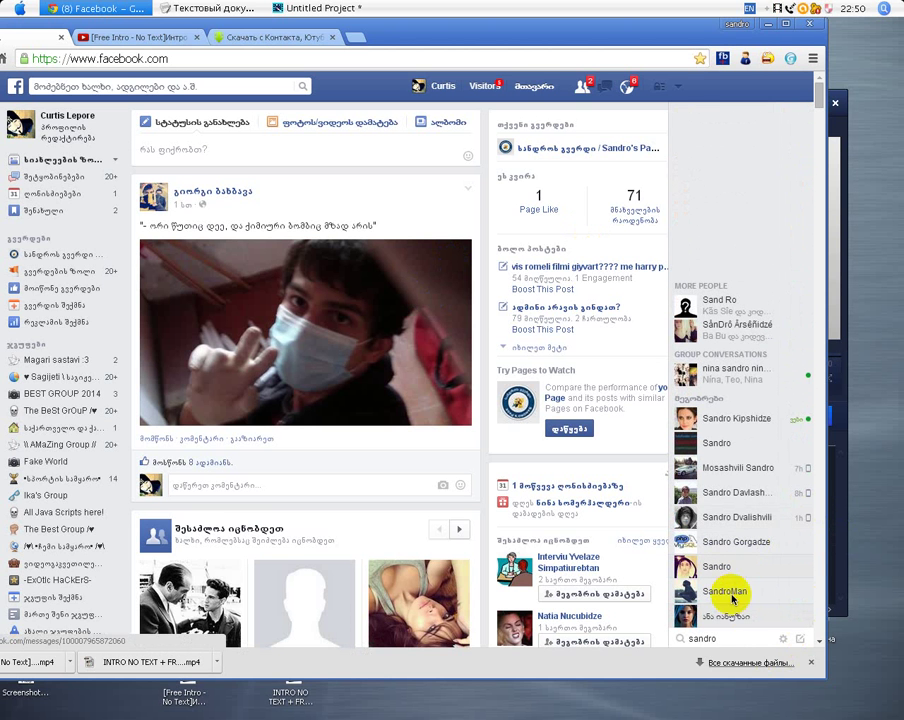
key("Return")
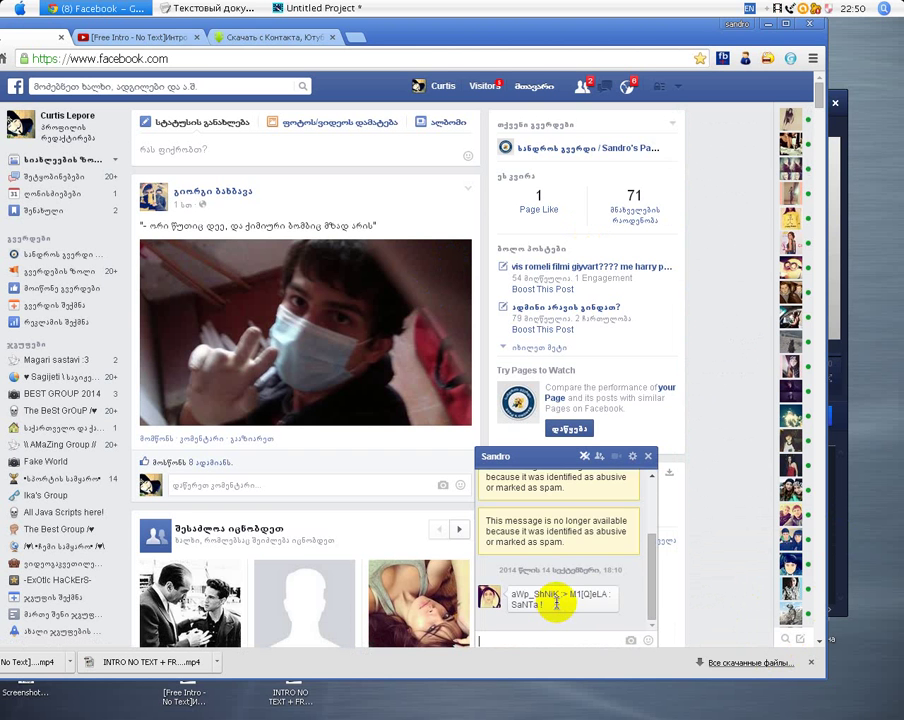
Step: Look through the messages in the opened chat conversation and close it
scroll(556, 600, "up", 2)
scroll(556, 600, "down", 2)
scroll(558, 596, "up", 2)
scroll(558, 600, "down", 2)
left_click(647, 460)
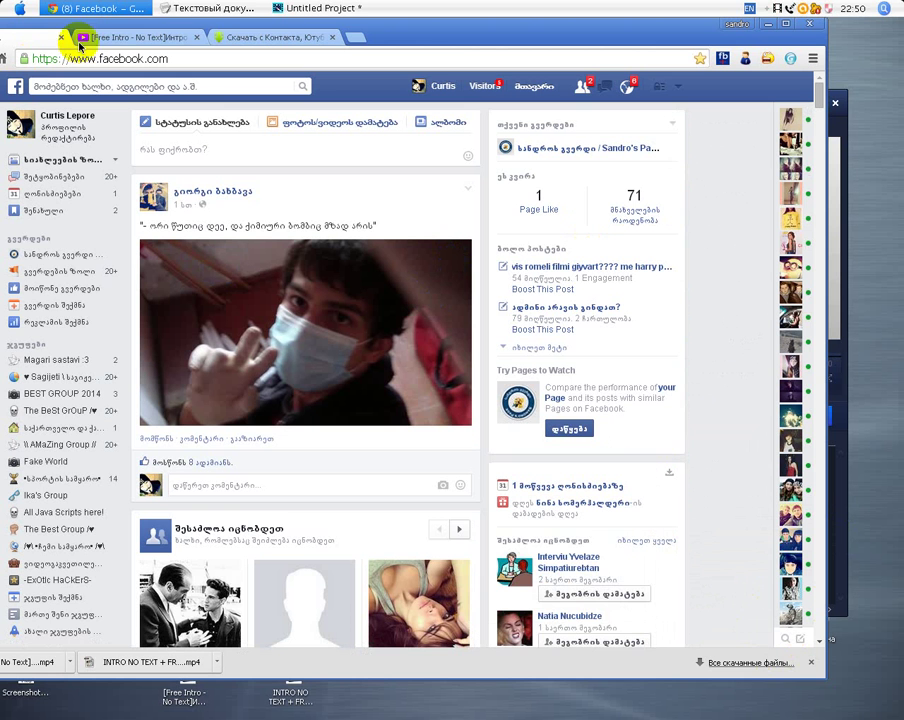